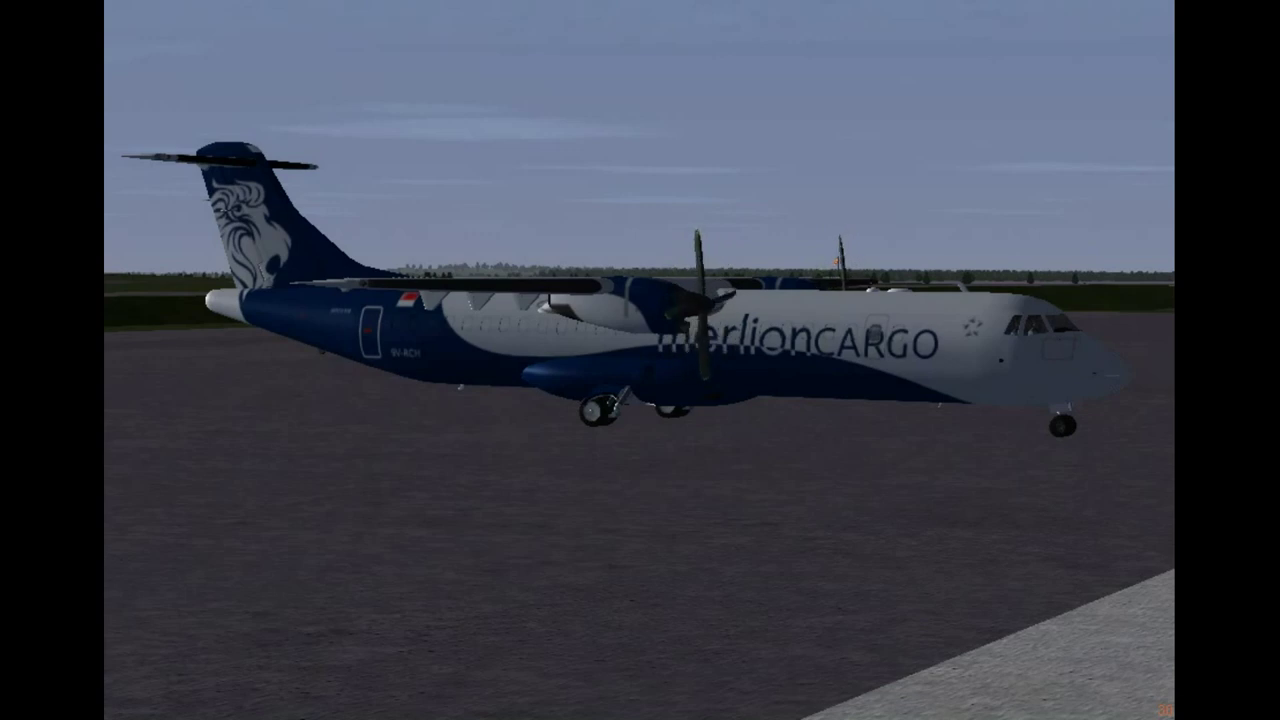
From the cockpit, switch on the STROBE lights and clear the DC SVC/UTLY BUS fault
key("v")
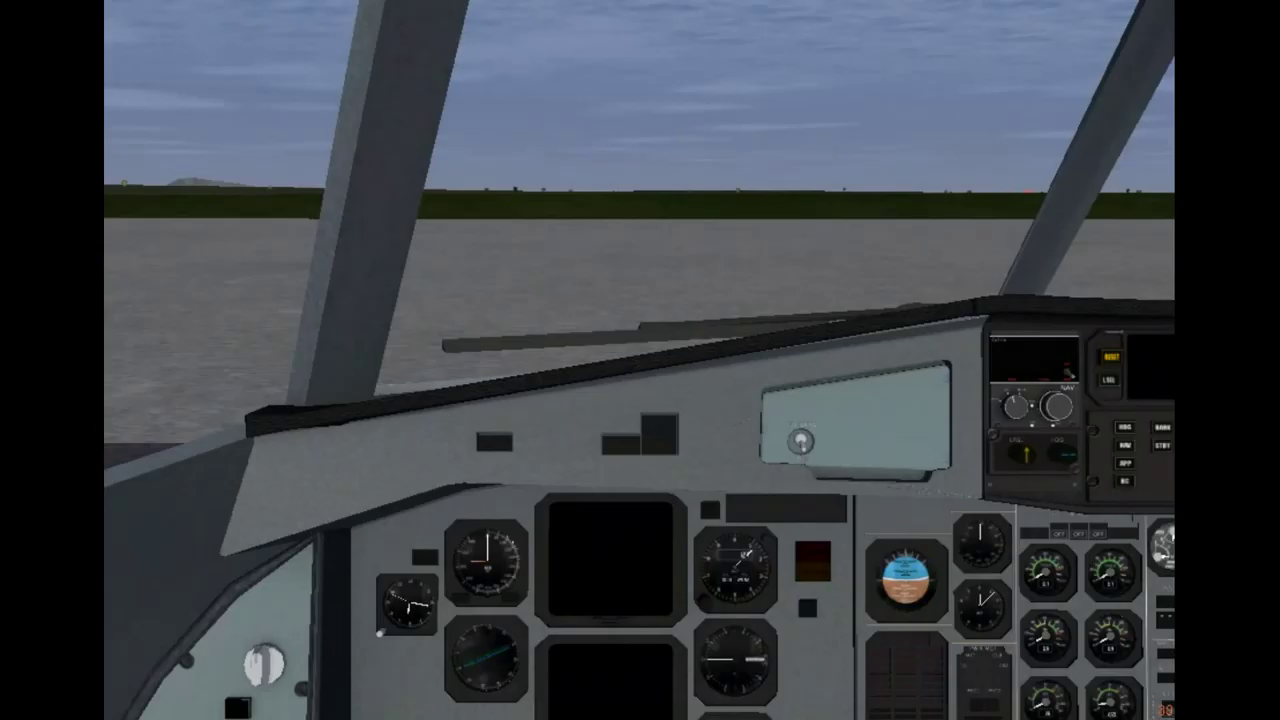
scroll(697, 323, "down", 5)
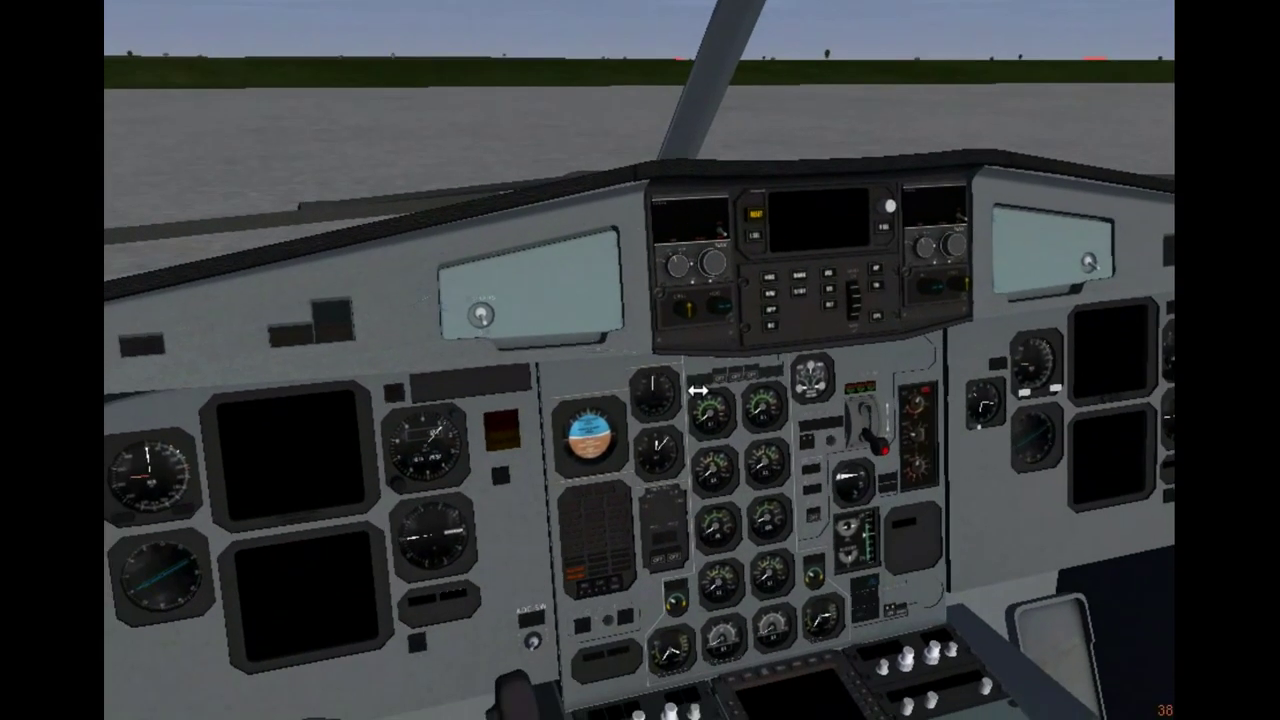
right_click(697, 323)
scroll(710, 261, "up", 9)
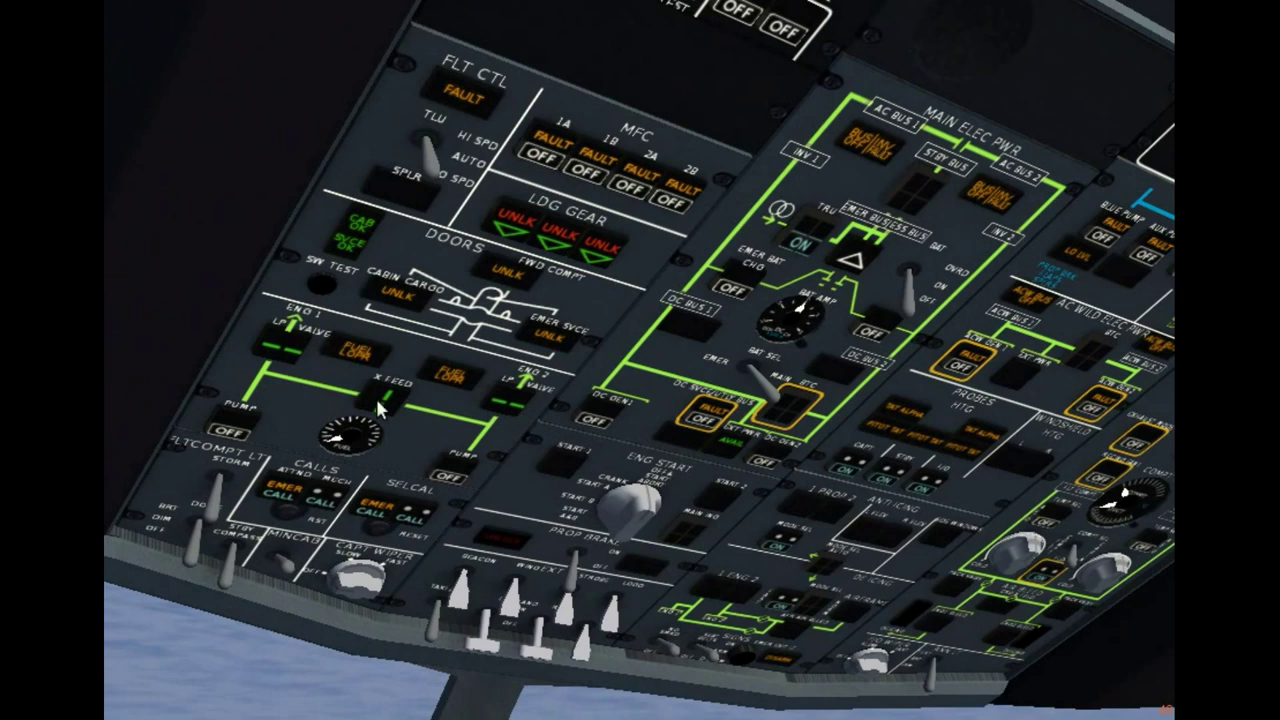
left_click(570, 580)
left_click(704, 420)
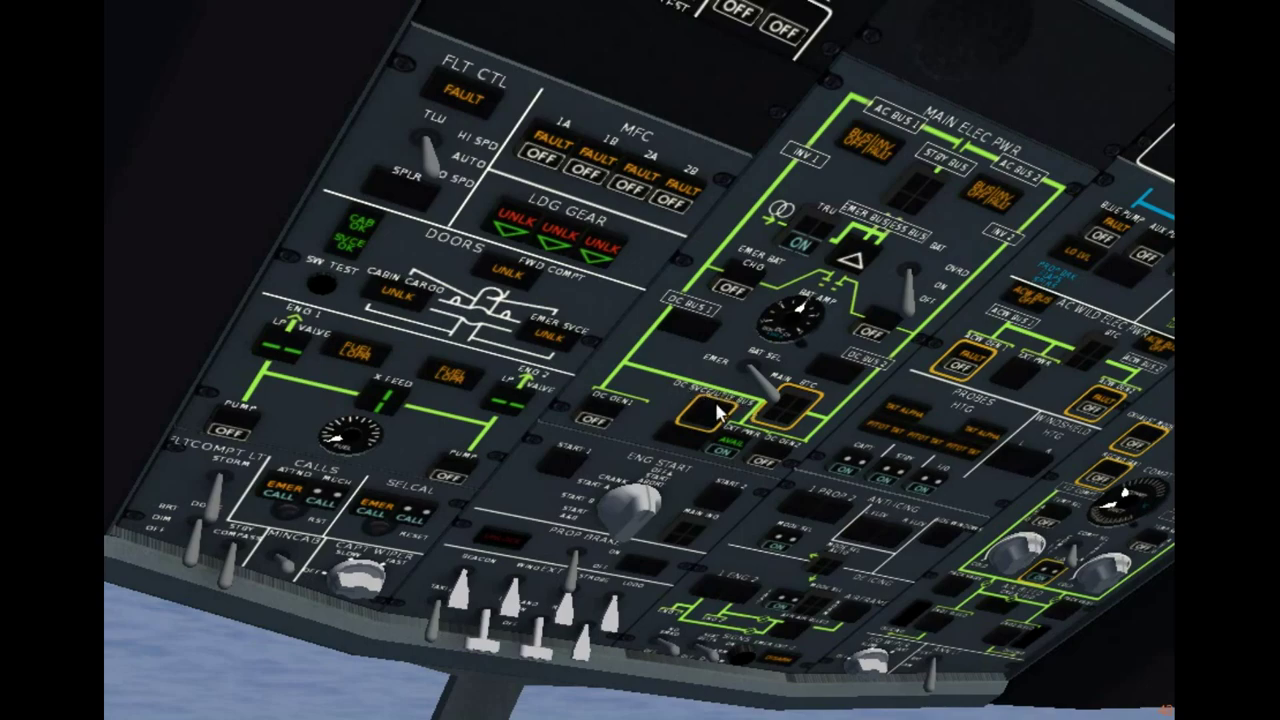
Move from the overhead panel to the close-up FMC view
right_click(638, 360)
right_click(638, 360)
mouse_move(617, 489)
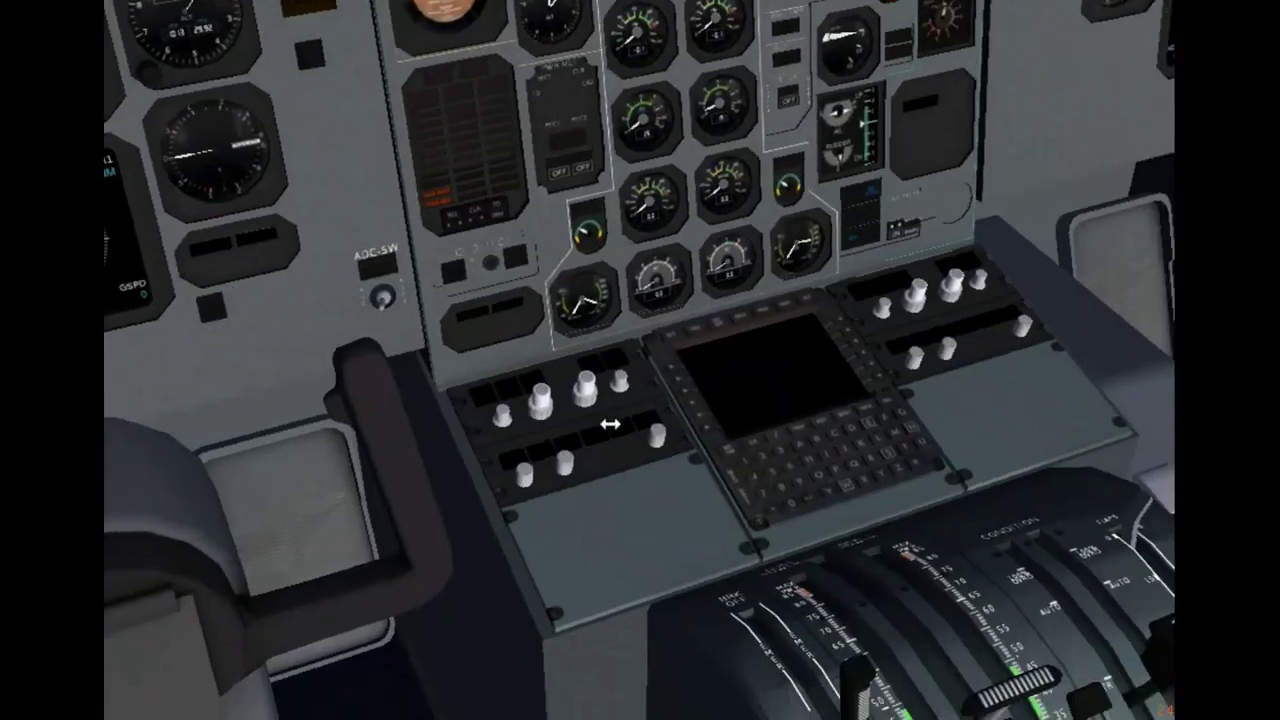
mouse_move(568, 344)
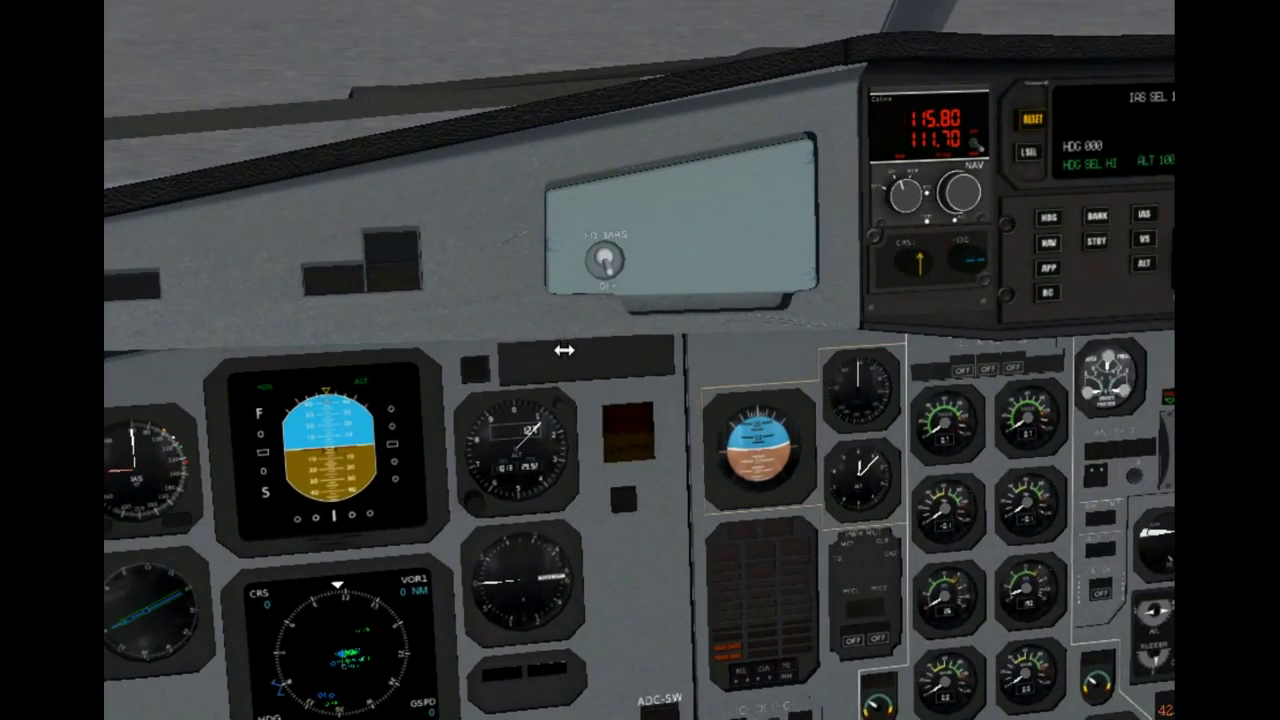
scroll(534, 329, "down", 2)
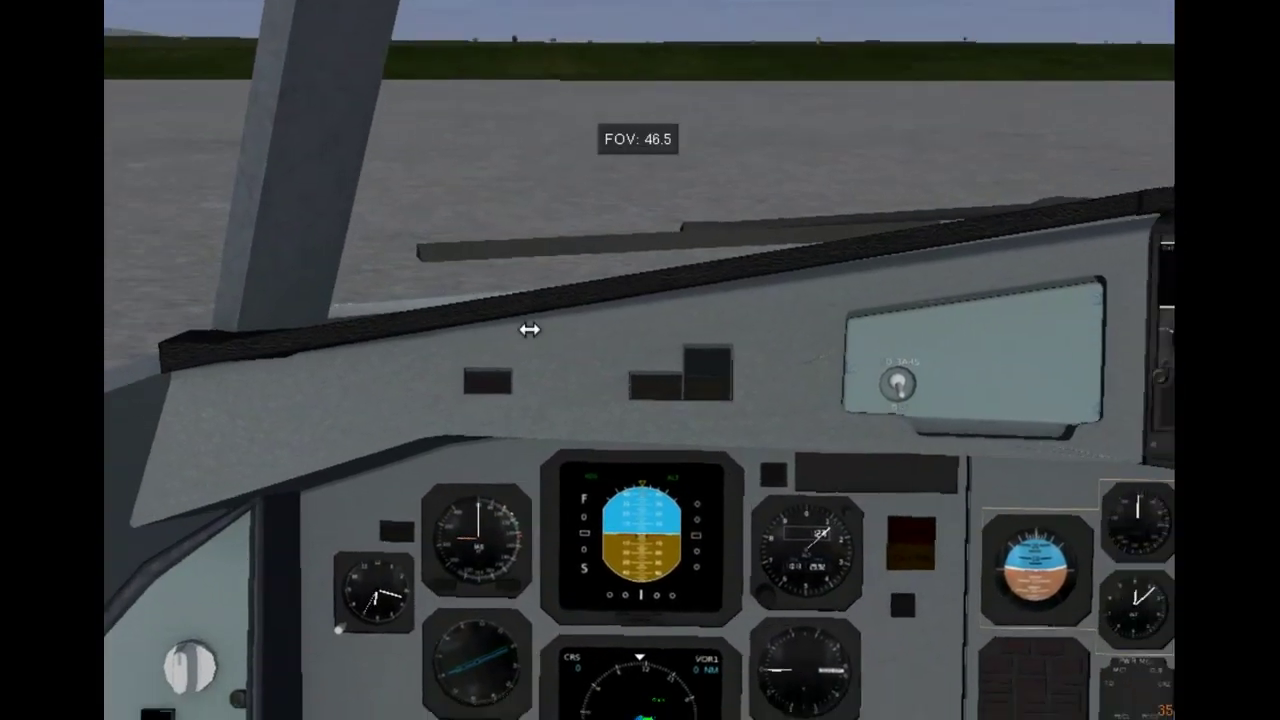
key("shift+9")
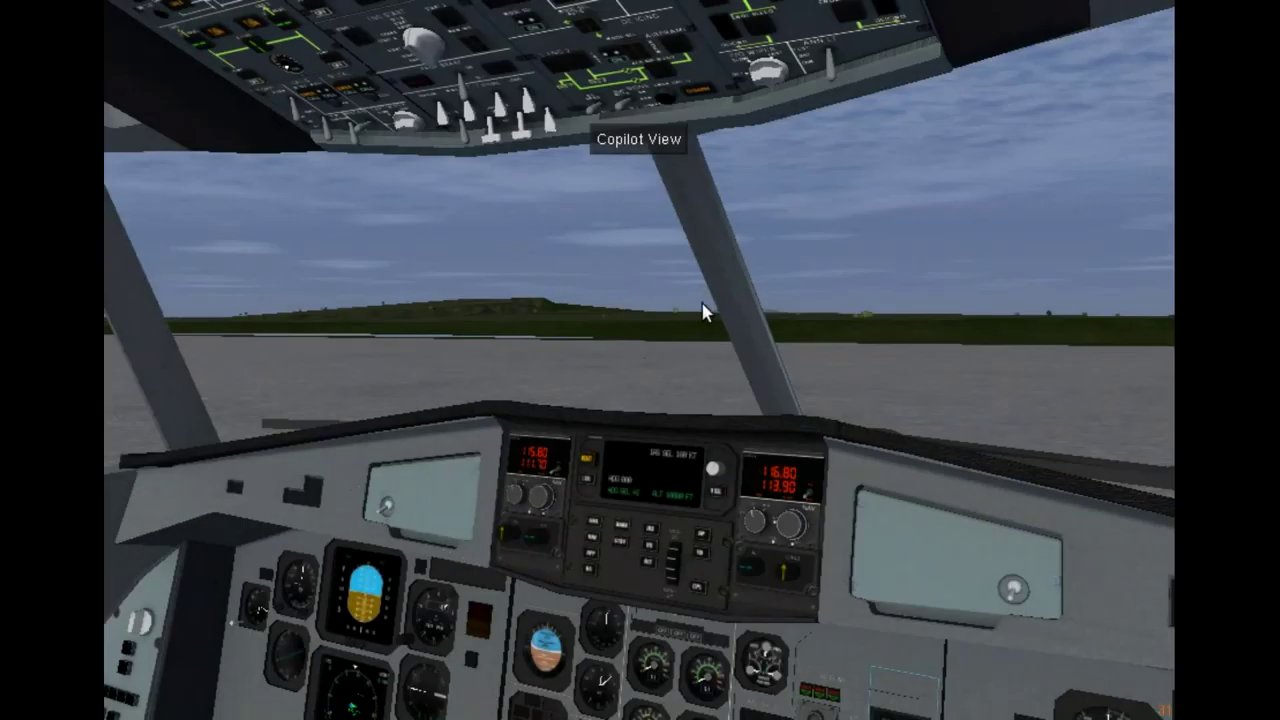
key("shift+0")
key("shift+1")
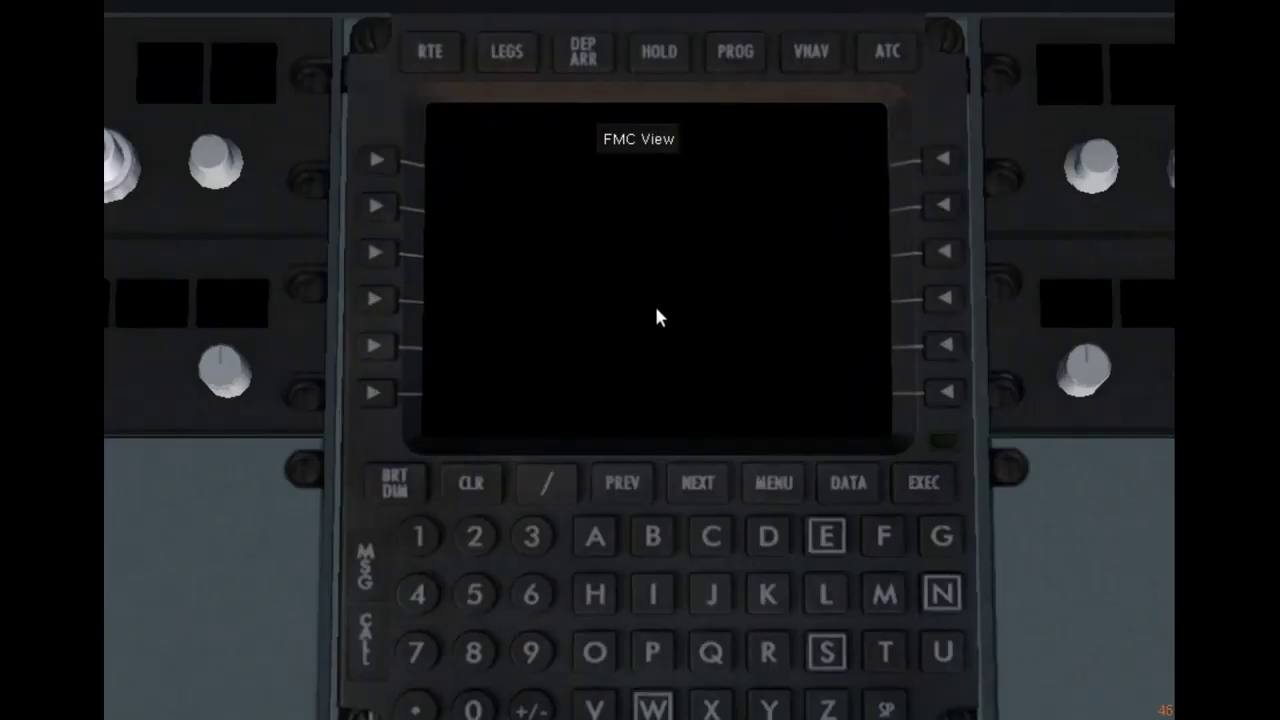
Light up the FMC, open POS REF, and read the UTC time in Environment > Time Settings
scroll(620, 400, "down", 1)
left_click(414, 478)
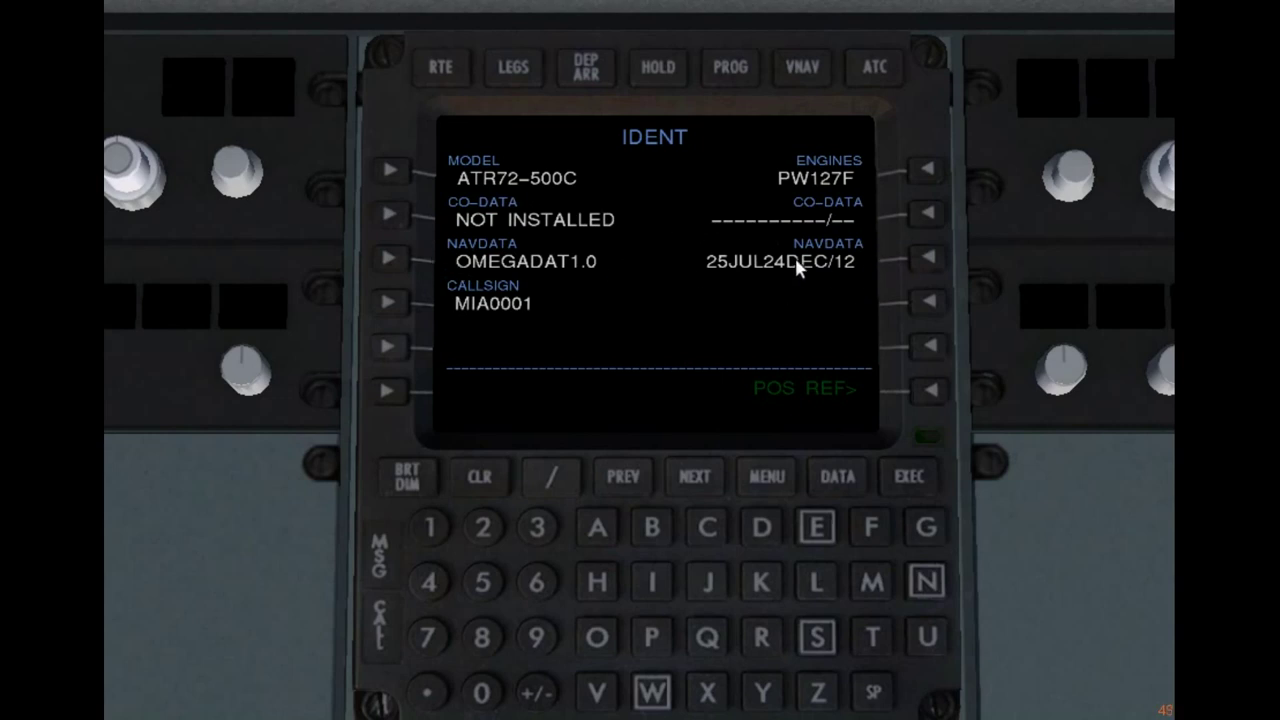
left_click(916, 397)
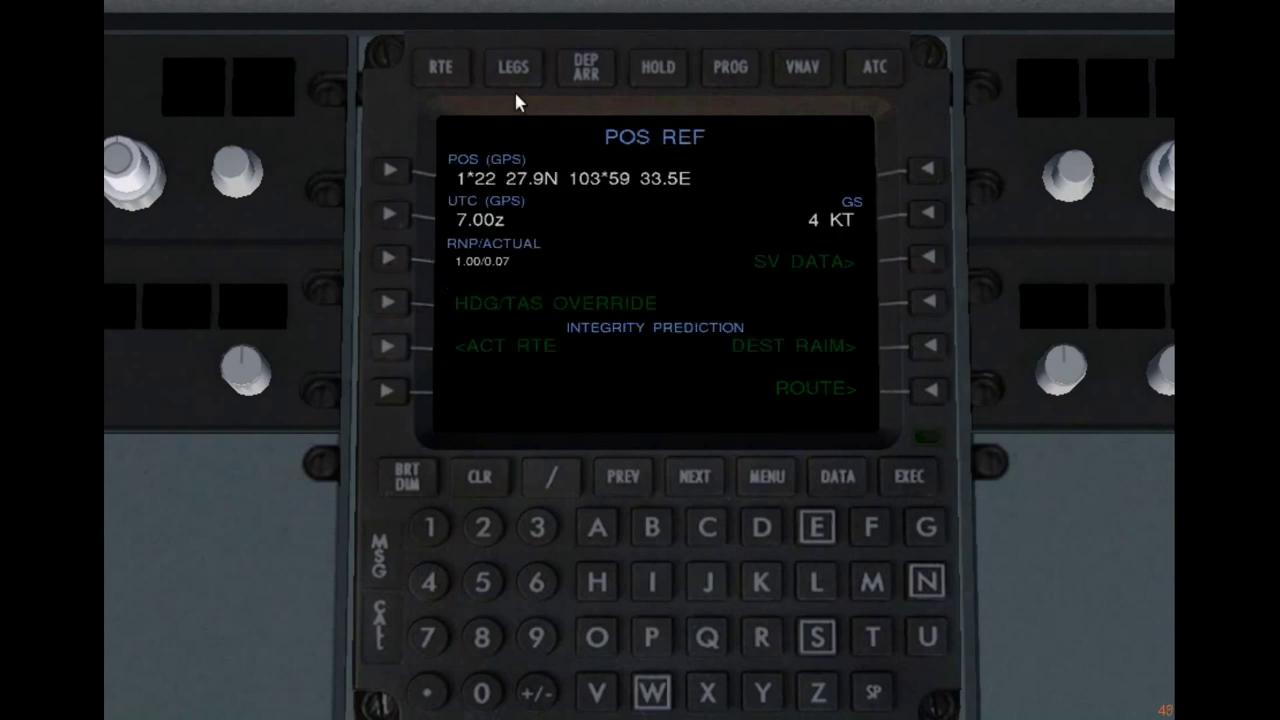
left_click(375, 10)
left_click(372, 72)
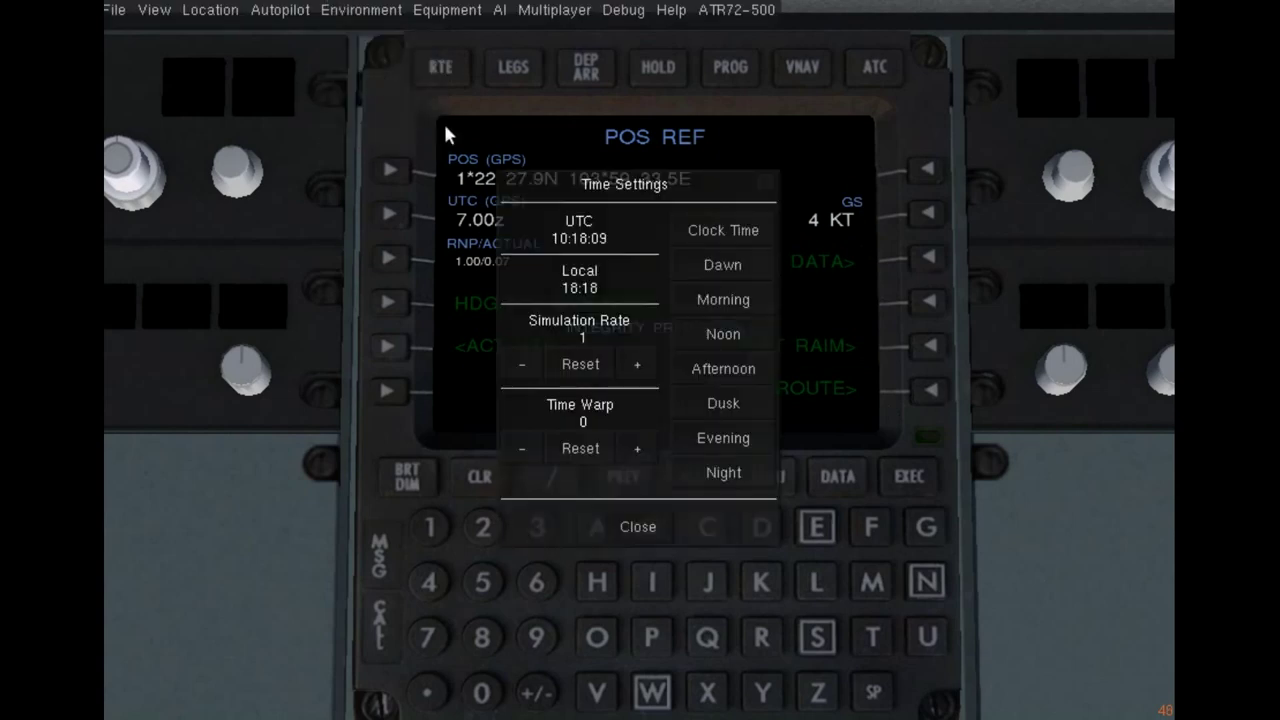
left_click(641, 525)
Enter 1018 as the FMC's UTC time on the POS REF page
left_click(434, 526)
left_click(478, 700)
left_click(425, 533)
left_click(472, 636)
left_click(398, 216)
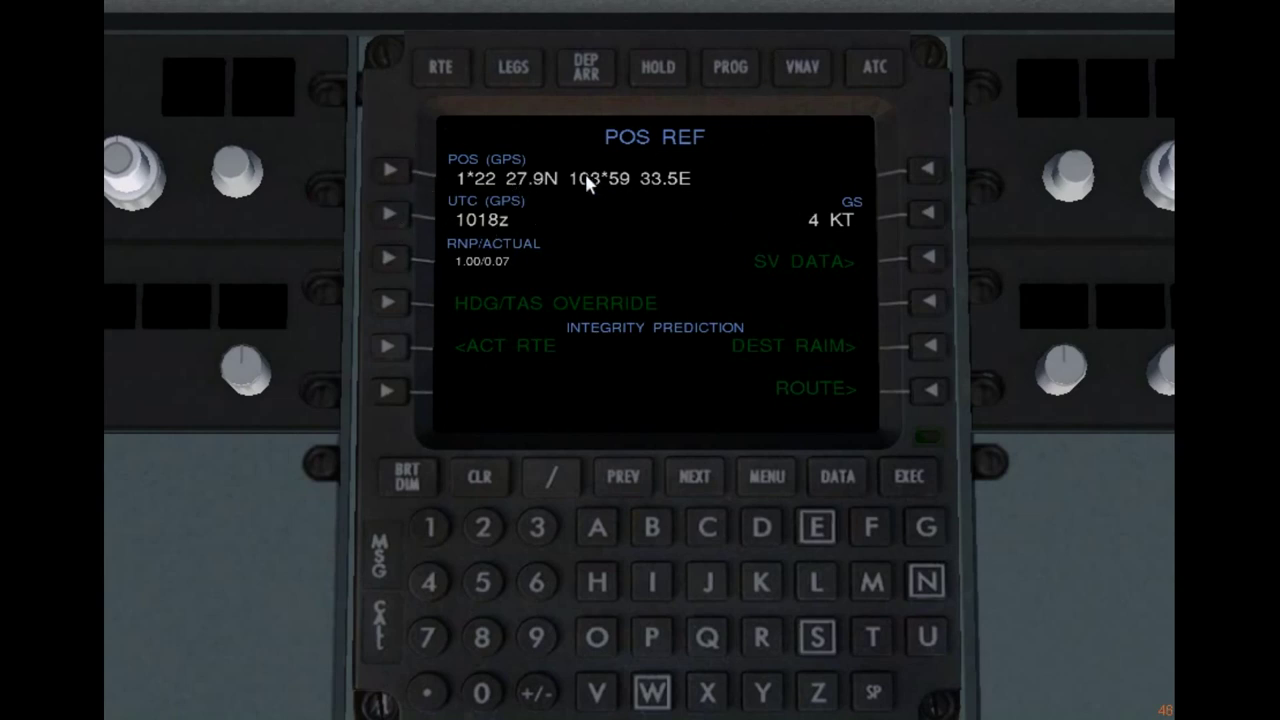
On the route page, enter origin WSSS and destination WMKK
left_click(926, 391)
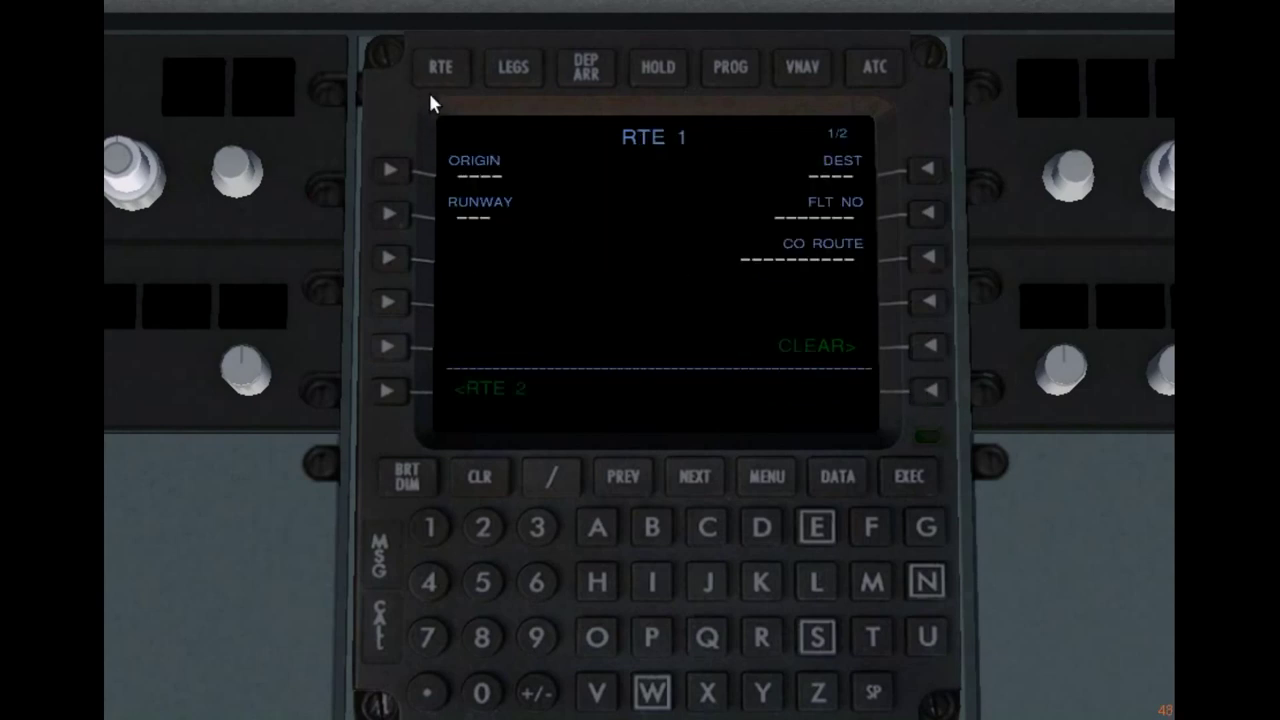
left_click(652, 690)
left_click(822, 645)
left_click(822, 645)
left_click(822, 645)
left_click(390, 170)
left_click(652, 692)
left_click(872, 582)
left_click(761, 584)
left_click(760, 584)
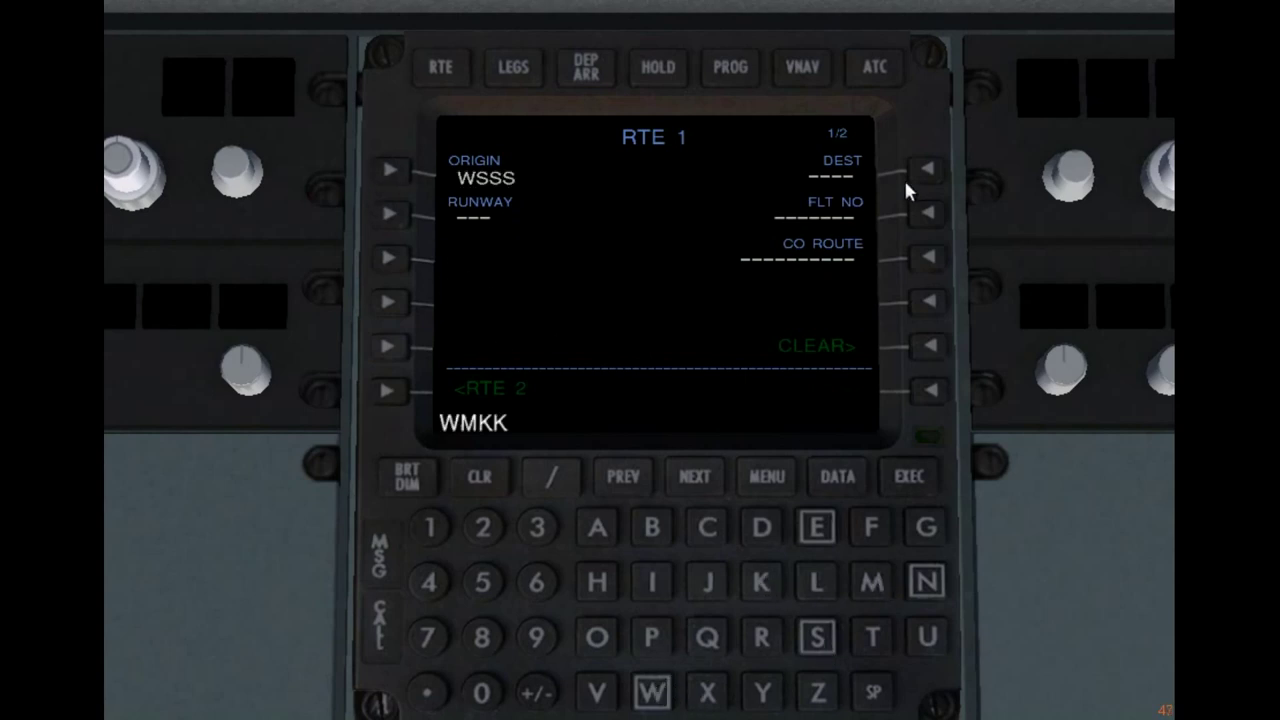
left_click(925, 178)
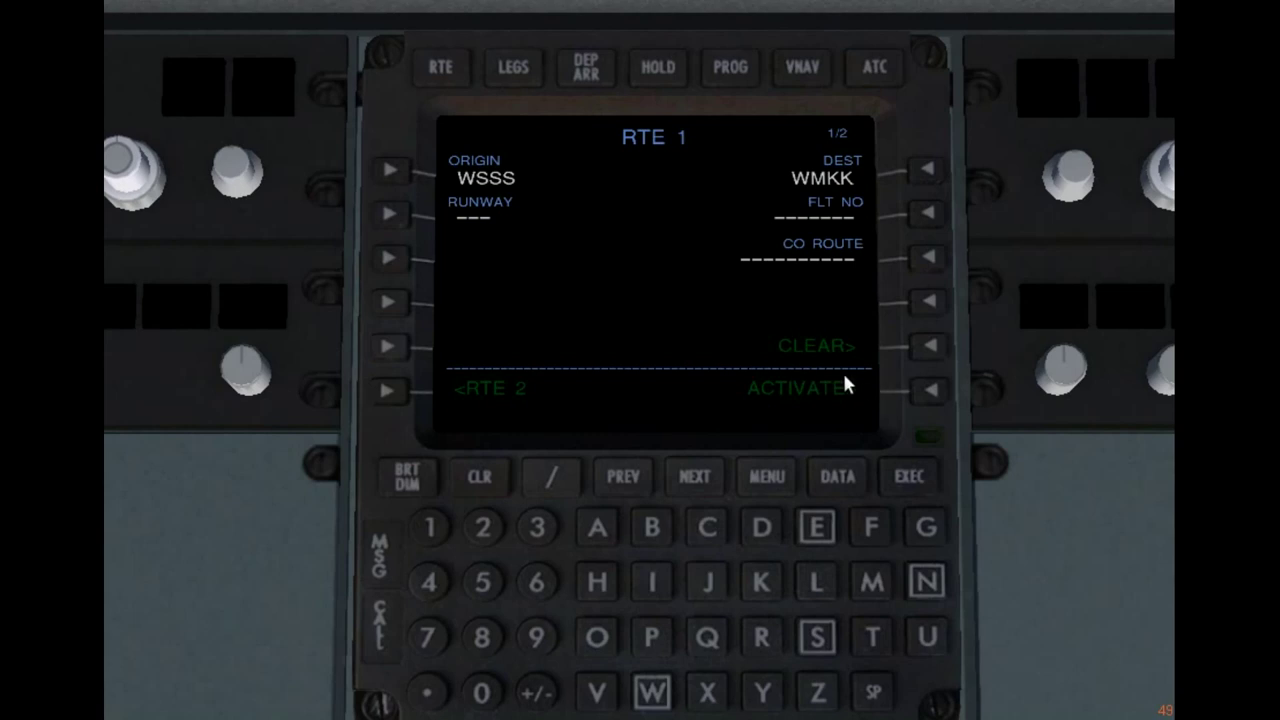
Set departure runway 20R and flight number MIA1634, then show route page 2
left_click(484, 528)
left_click(482, 692)
left_click(762, 637)
left_click(388, 214)
left_click(871, 582)
left_click(652, 582)
left_click(597, 527)
left_click(429, 527)
left_click(537, 582)
left_click(537, 527)
left_click(417, 588)
left_click(928, 212)
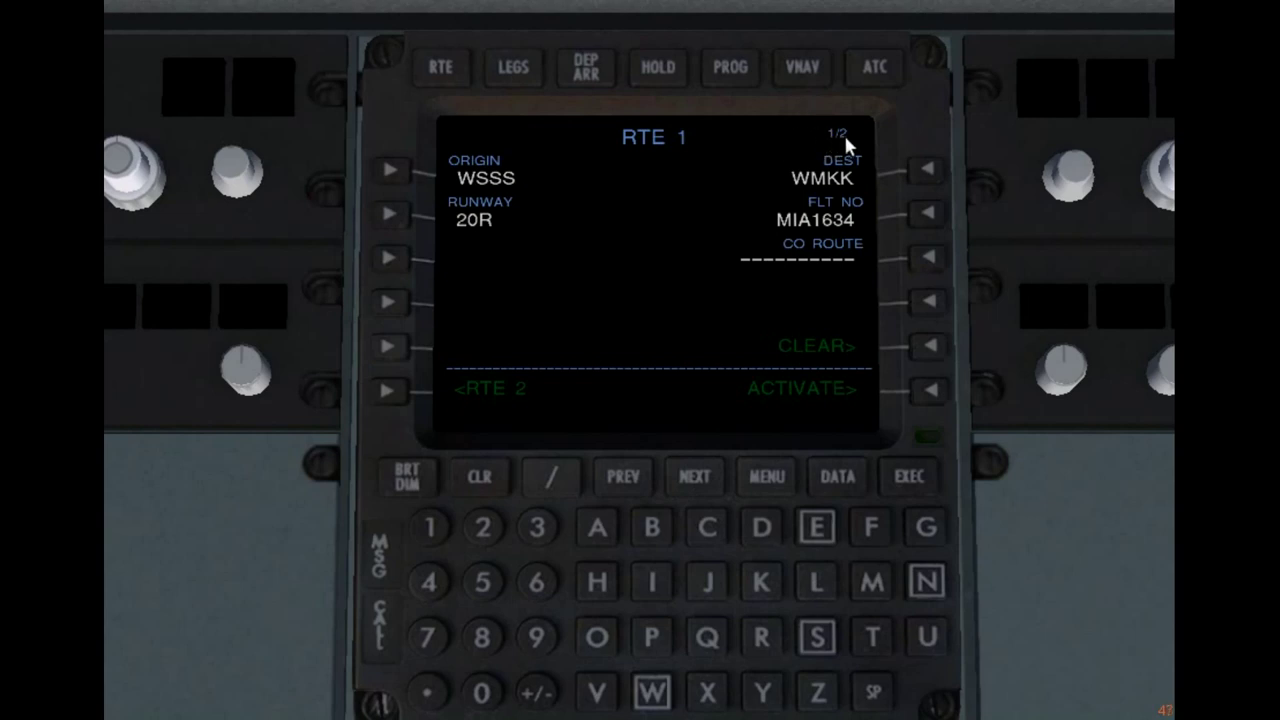
left_click(692, 477)
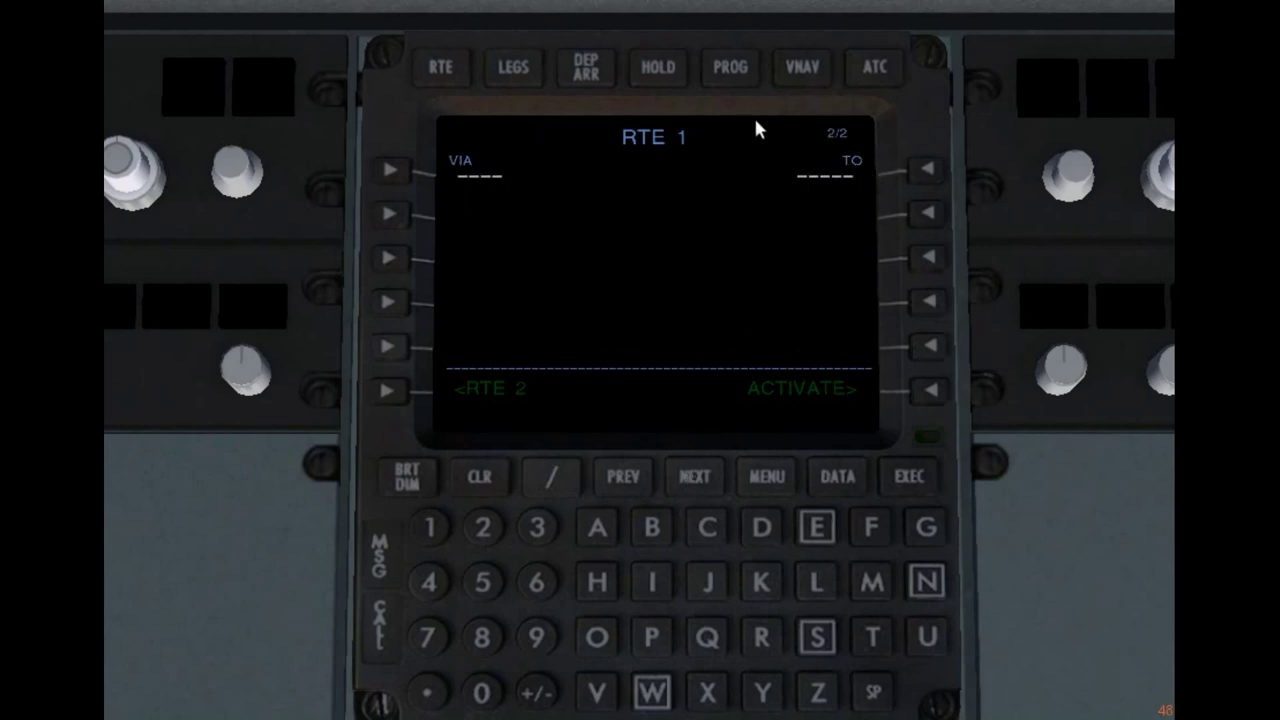
Add BOBAG as a direct waypoint at the start of the route
left_click(653, 533)
left_click(597, 638)
left_click(652, 527)
left_click(597, 527)
left_click(922, 528)
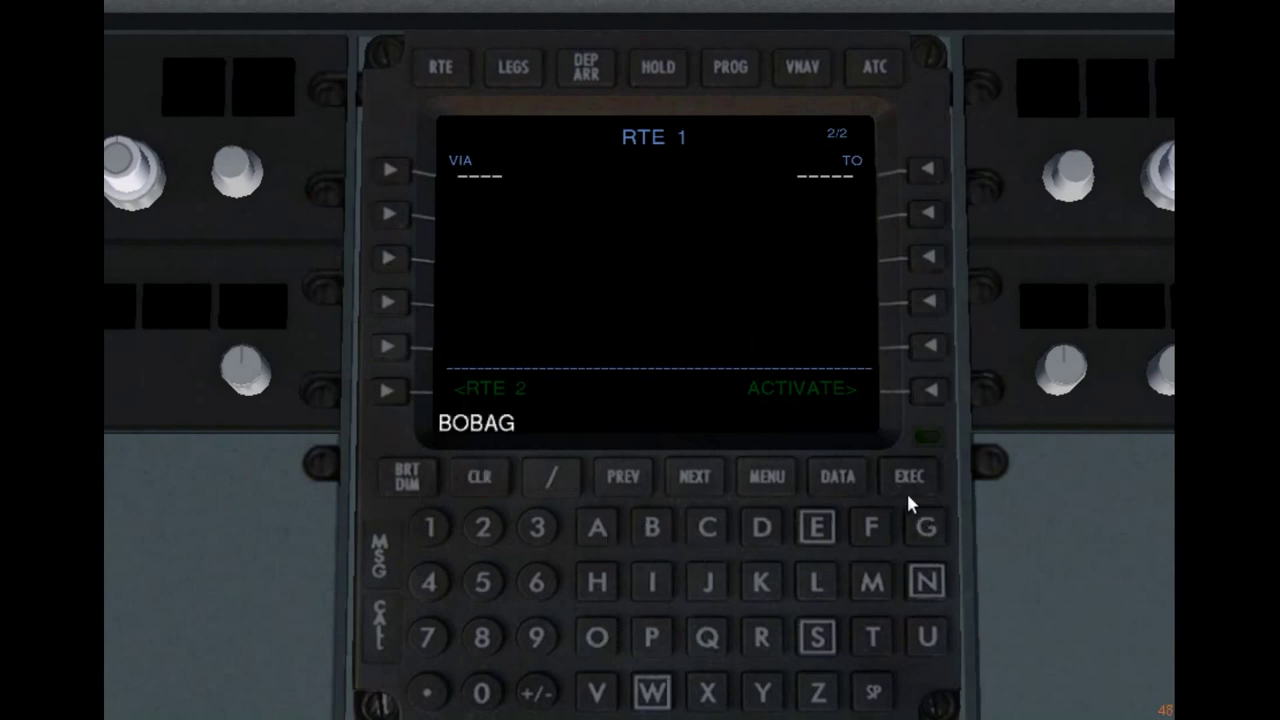
left_click(918, 178)
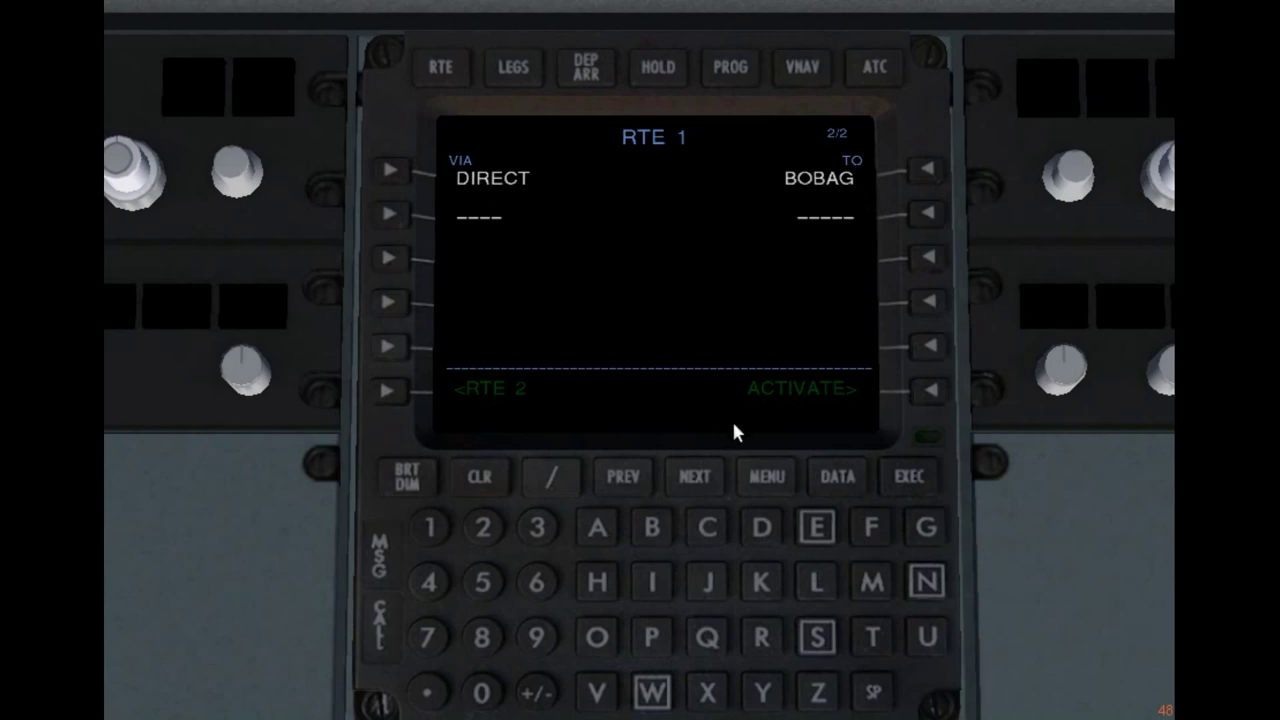
Add airway P501 ending at ARAMA
left_click(651, 637)
left_click(482, 582)
left_click(481, 692)
left_click(432, 527)
left_click(390, 214)
left_click(593, 524)
left_click(758, 634)
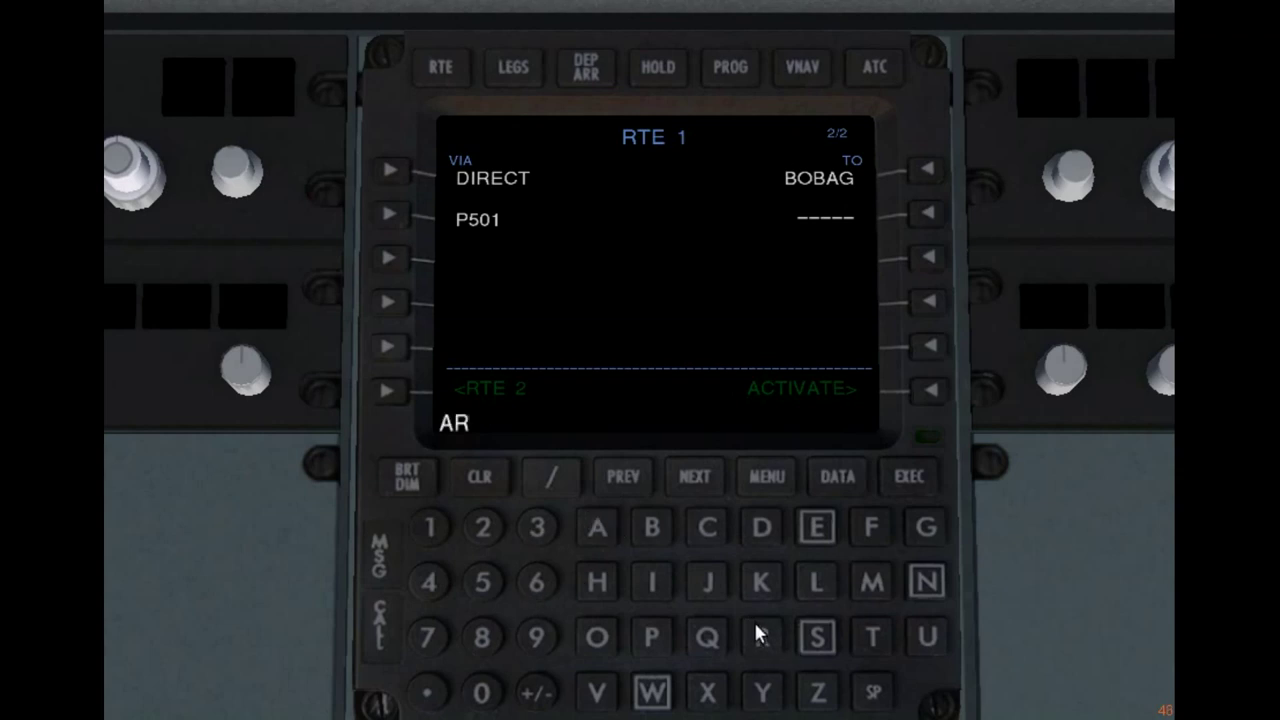
left_click(596, 524)
left_click(868, 582)
left_click(594, 527)
left_click(928, 213)
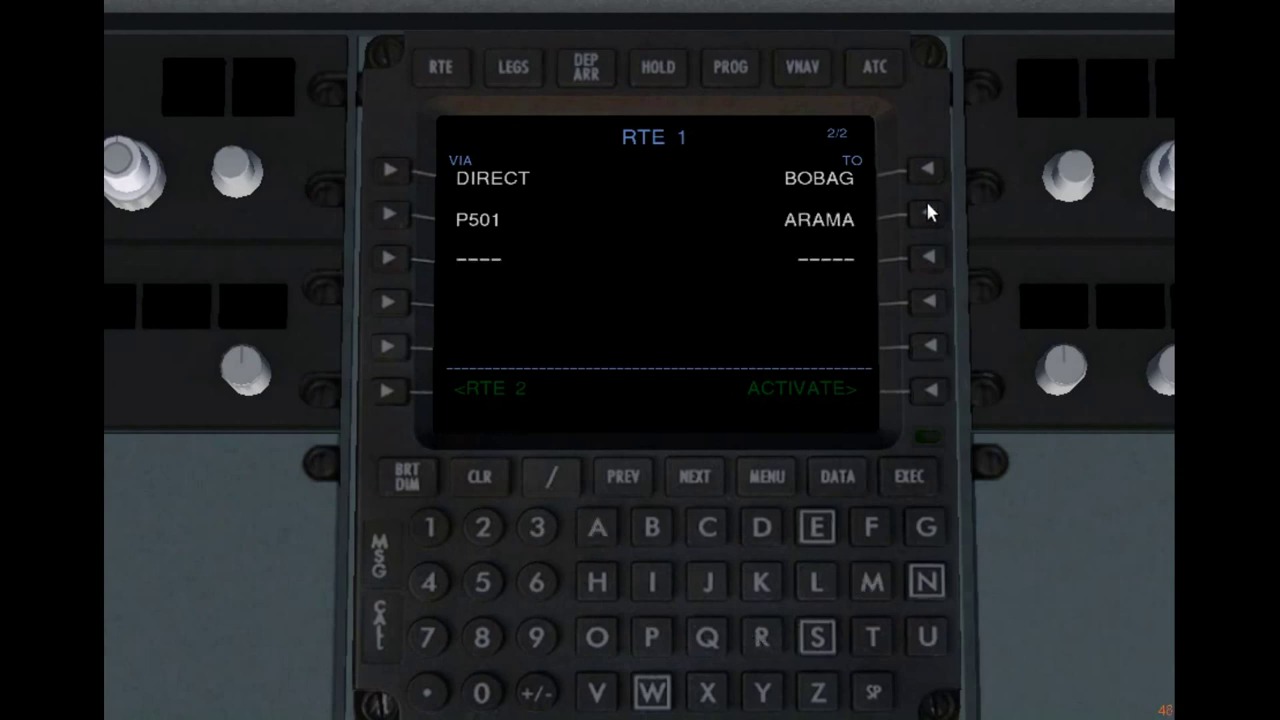
Add airway A464 ending at DUMOK and display the RTE 1 LEGS list
type("A464")
left_click(406, 258)
left_click(759, 535)
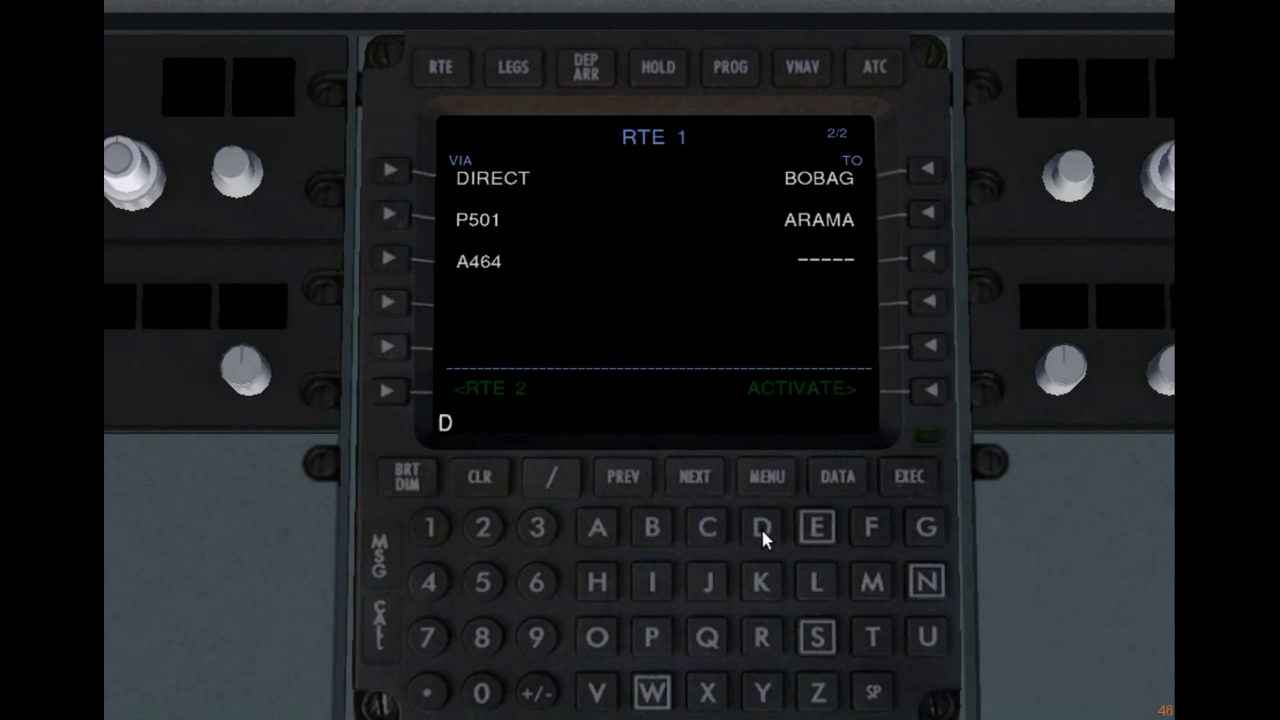
left_click(938, 645)
left_click(872, 582)
left_click(612, 645)
left_click(762, 582)
left_click(925, 258)
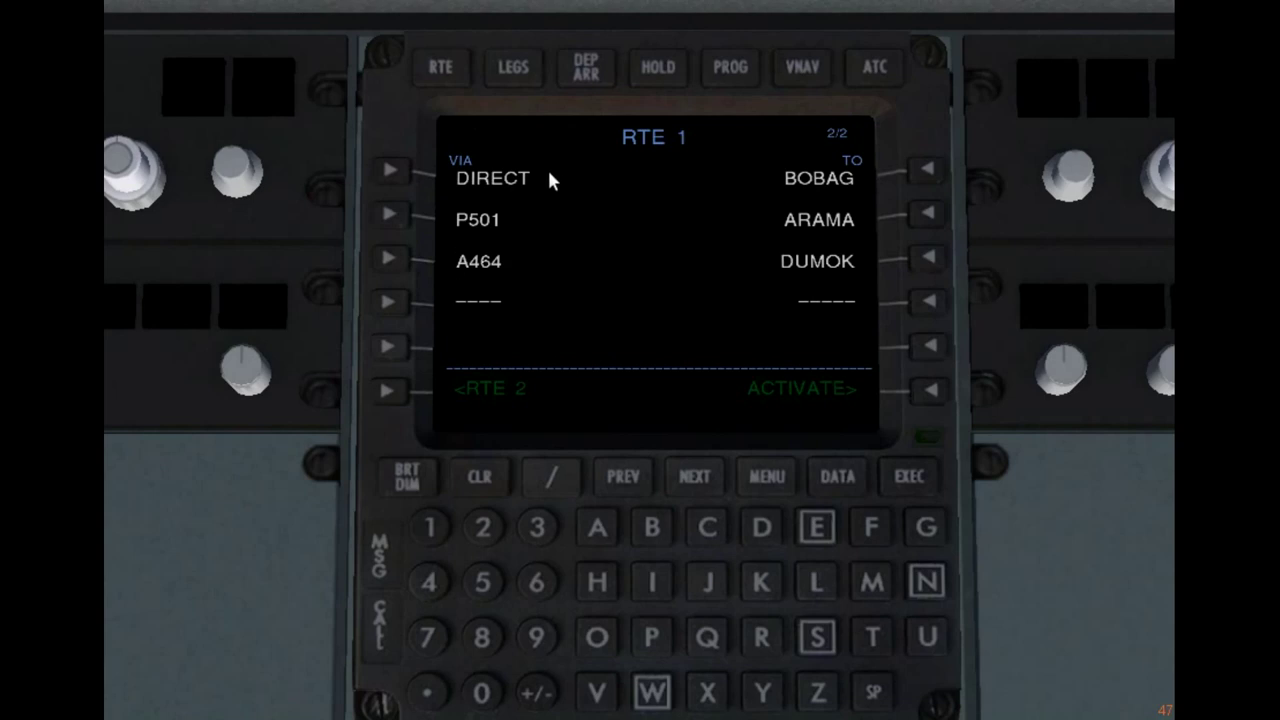
left_click(512, 66)
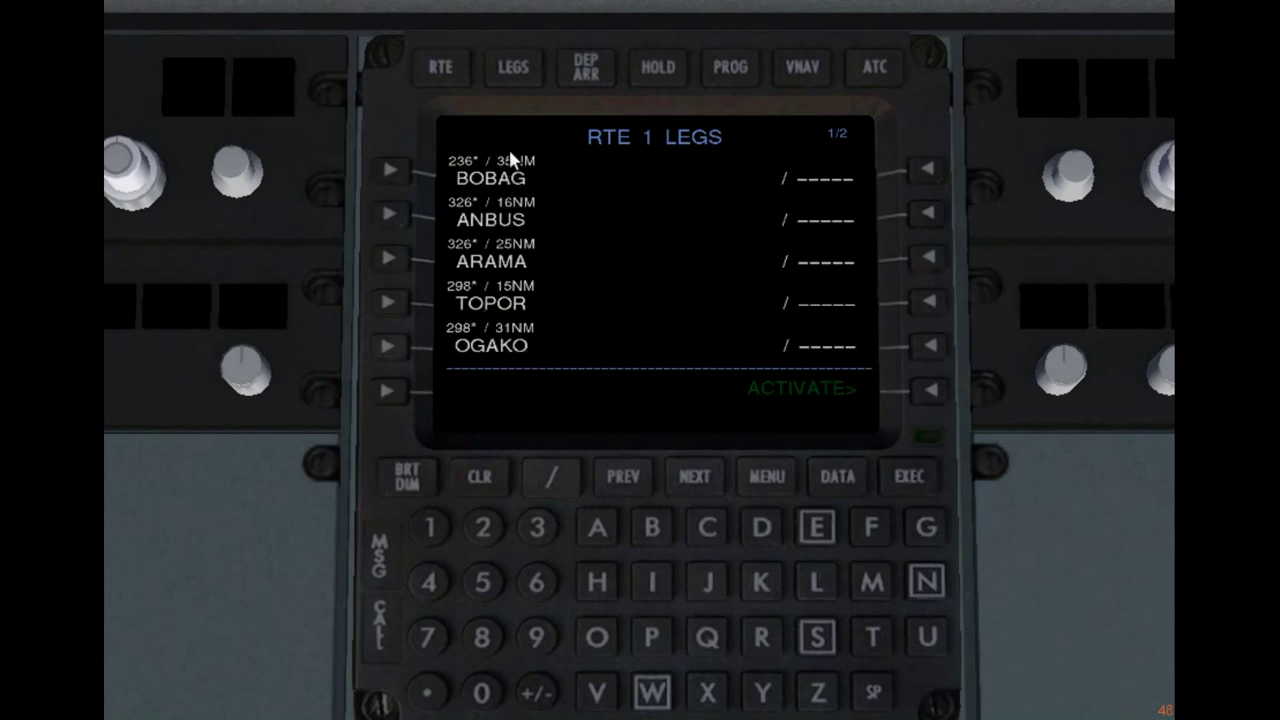
Review both LEGS pages and check the HSI before returning to the FMC view
left_click(690, 476)
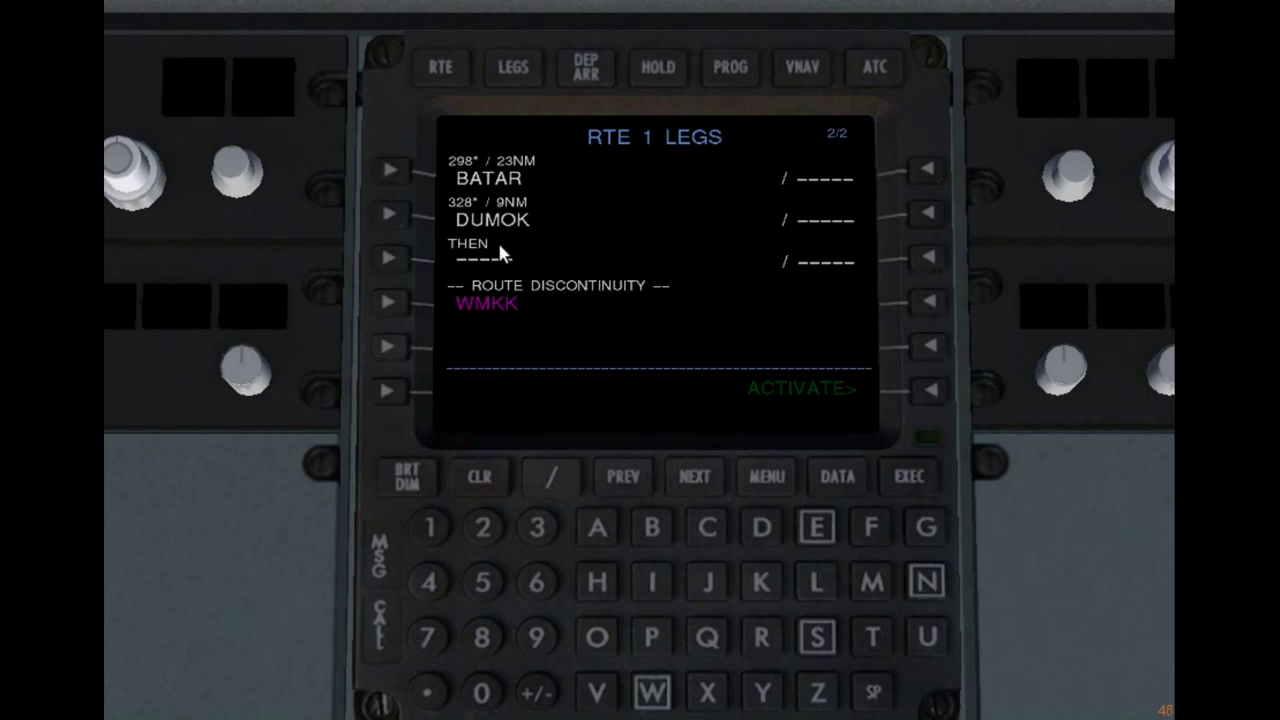
left_click(623, 477)
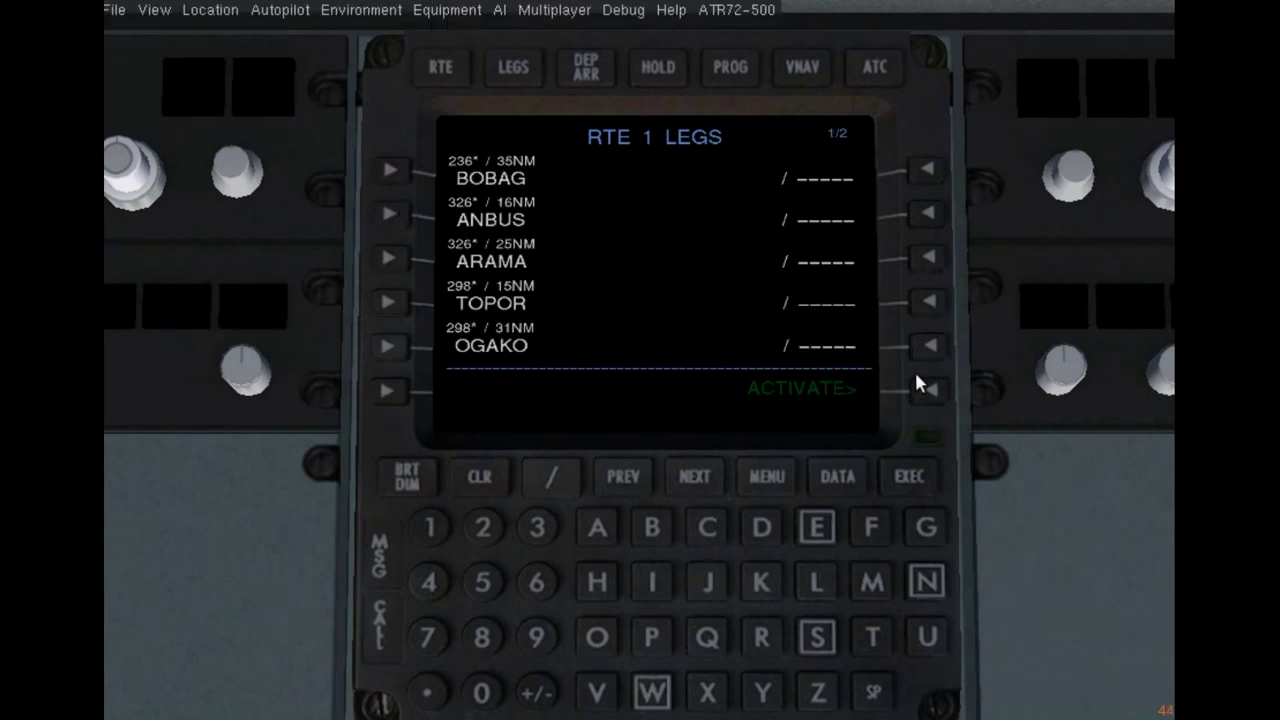
key("v")
key("v")
right_click(637, 354)
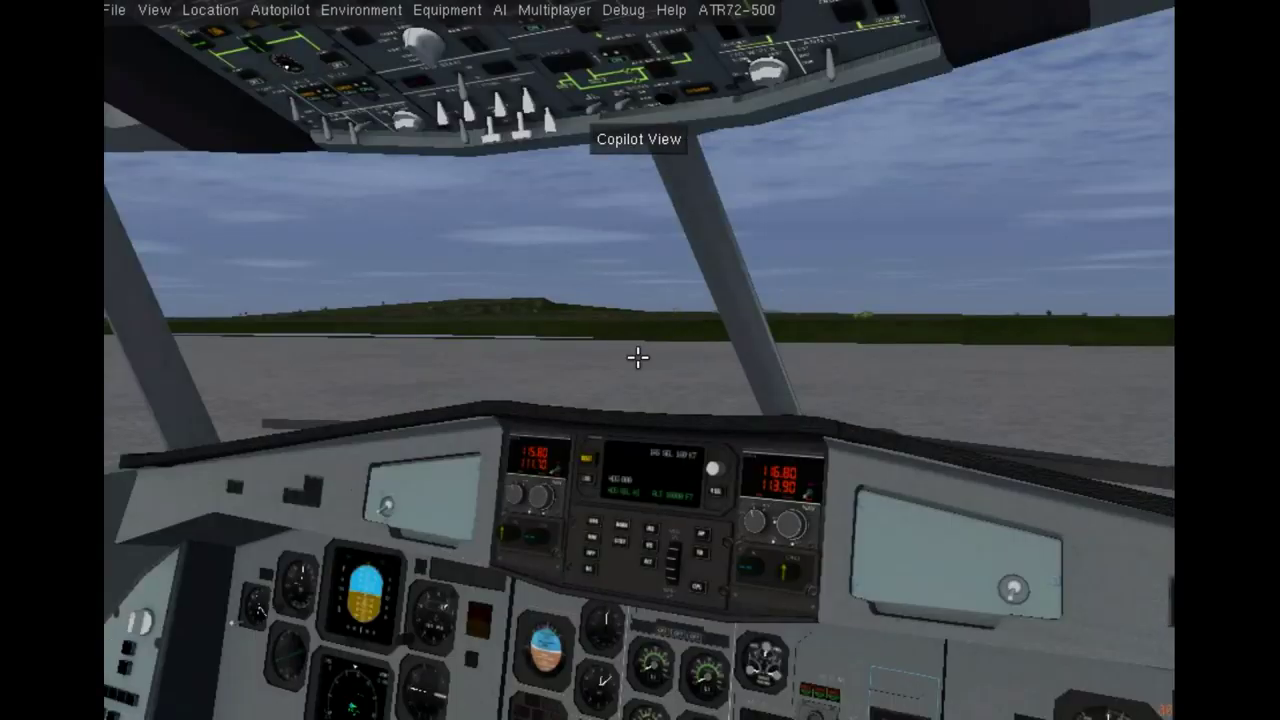
right_click(637, 354)
scroll(729, 446, "up", 2)
scroll(729, 446, "up", 5)
right_click(640, 355)
scroll(640, 355, "up", 2)
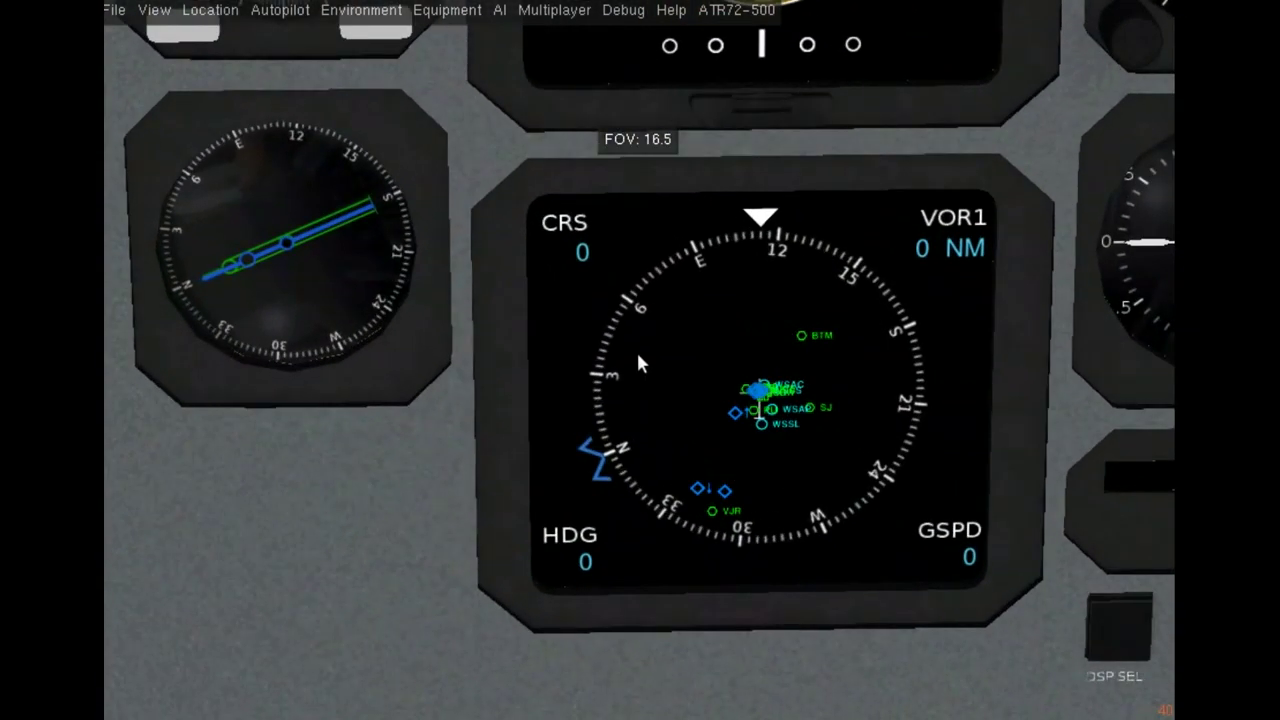
key("v")
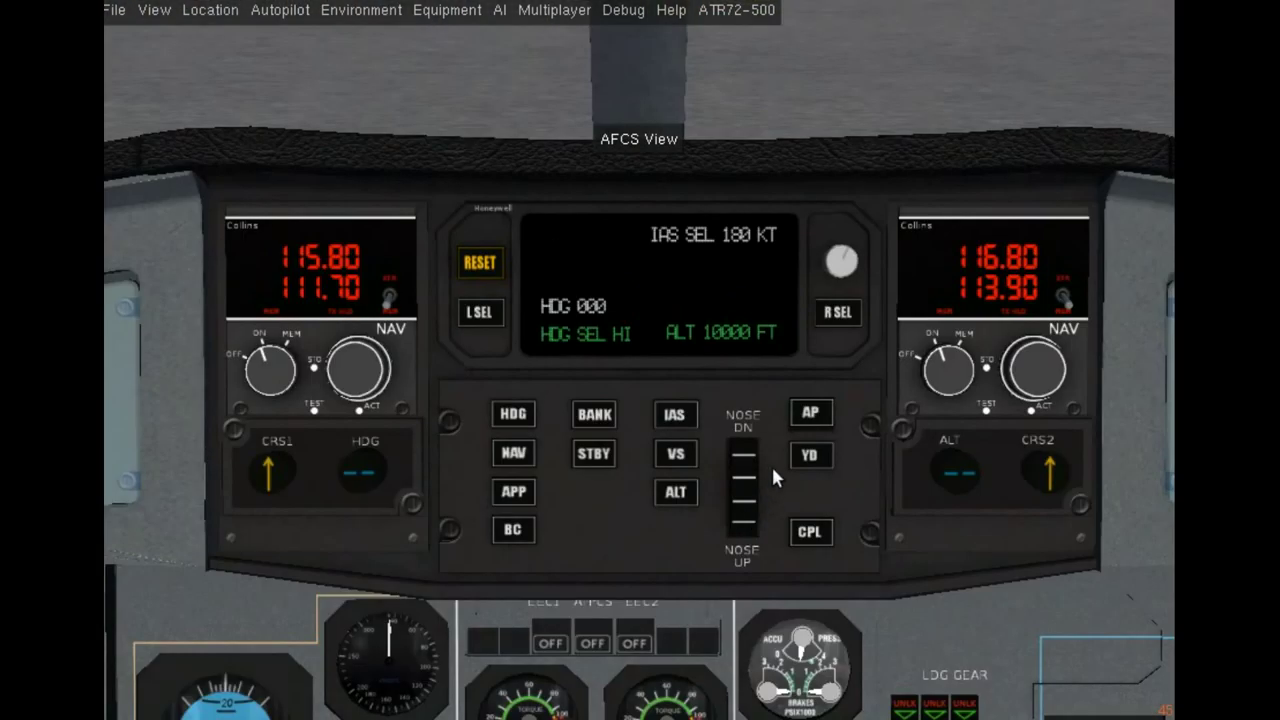
key("v")
Activate and execute route 1, then check it on the navigation display
left_click(926, 390)
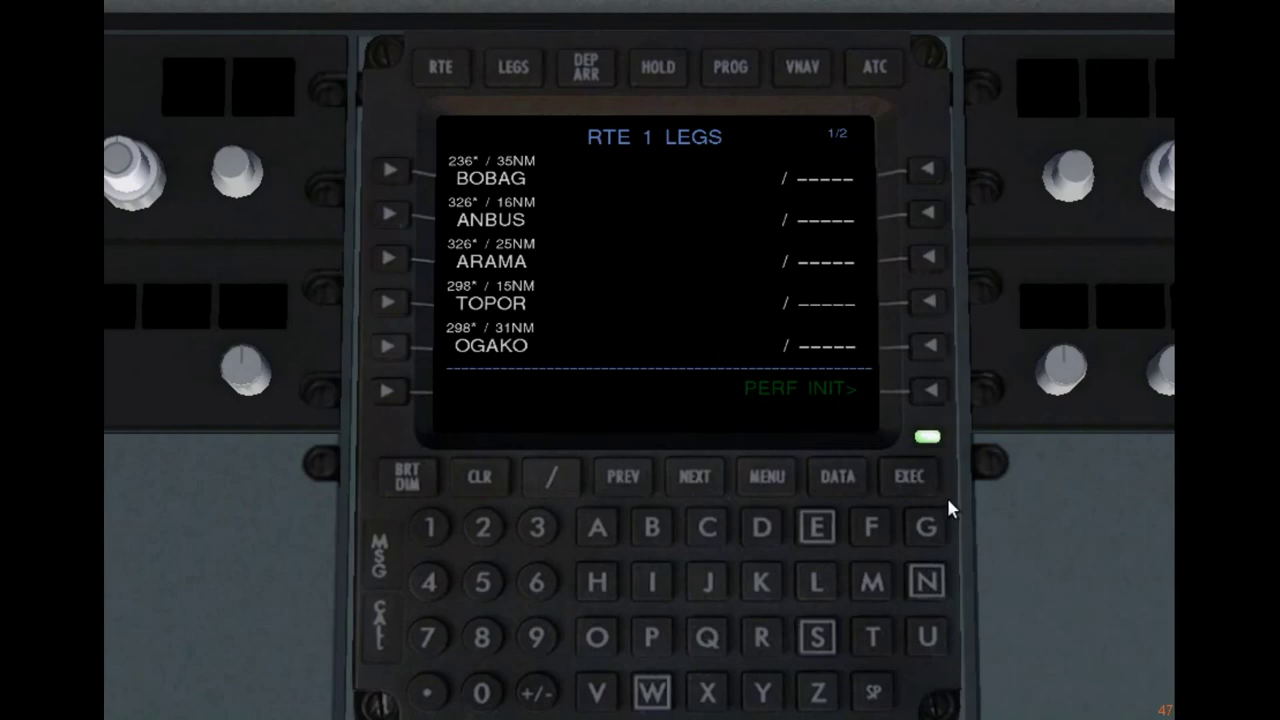
left_click(910, 476)
key("v")
key("v")
key("v")
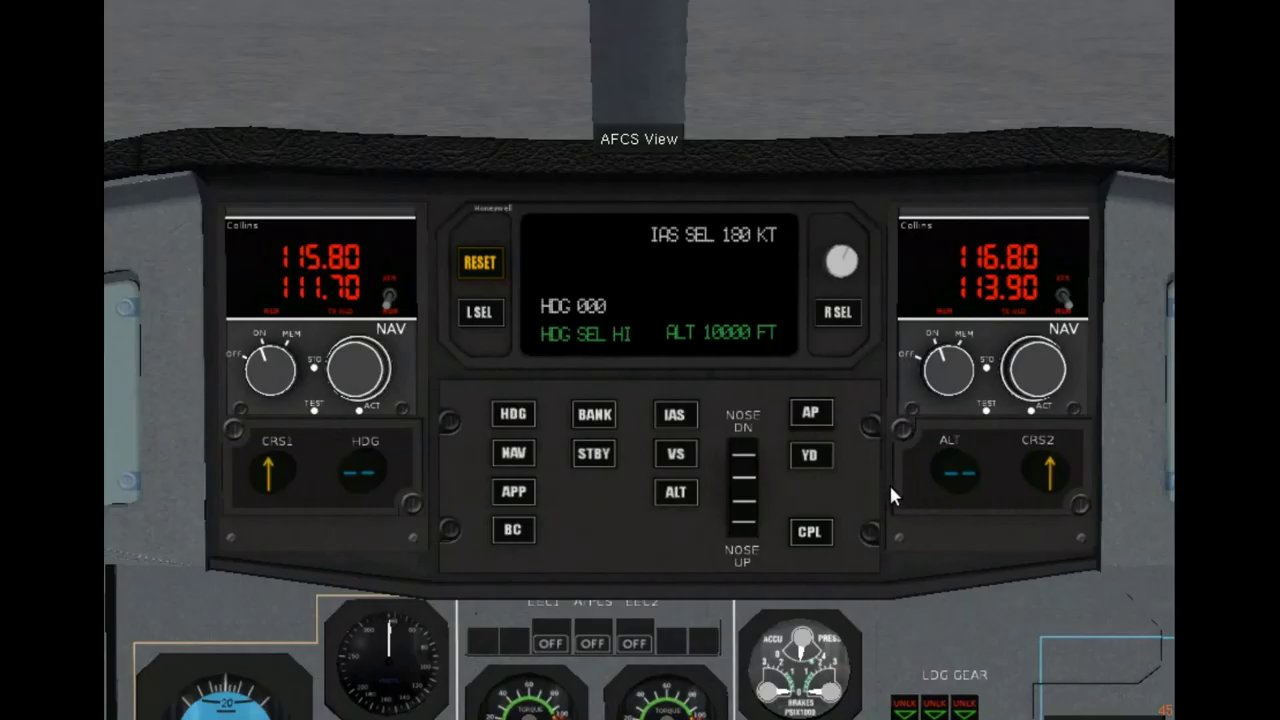
key("v")
key("x")
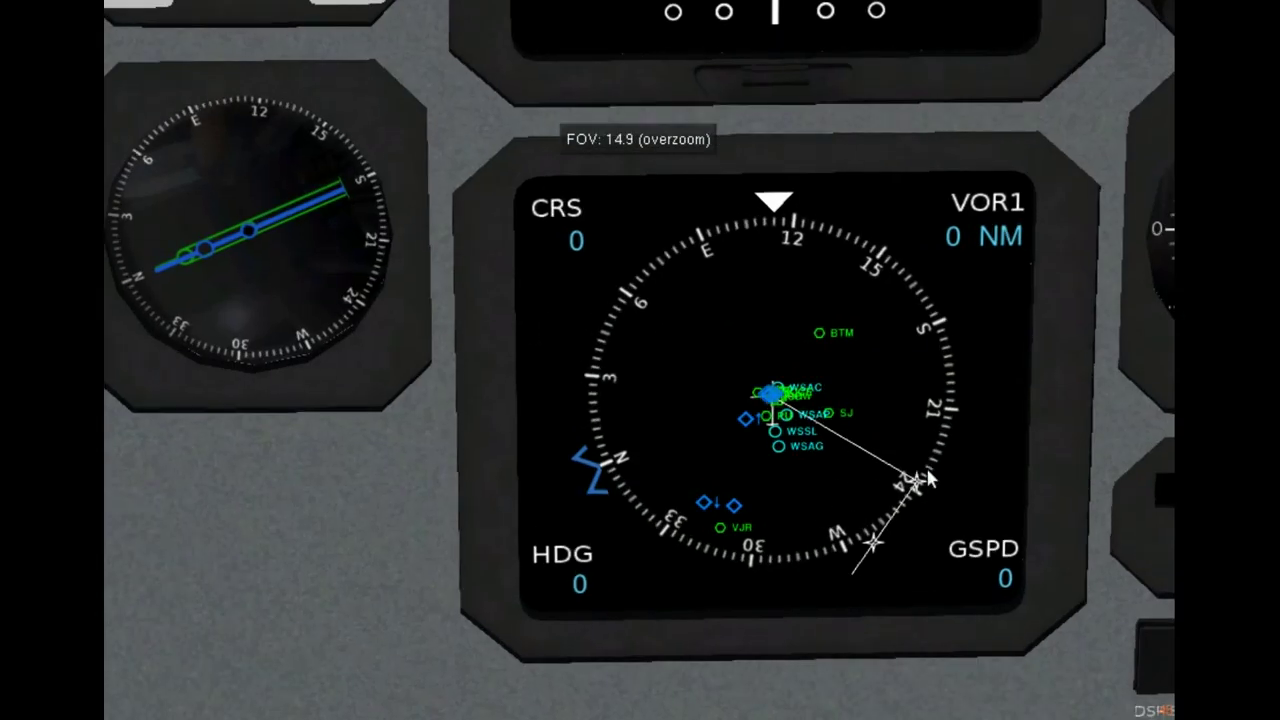
key("v")
key("v")
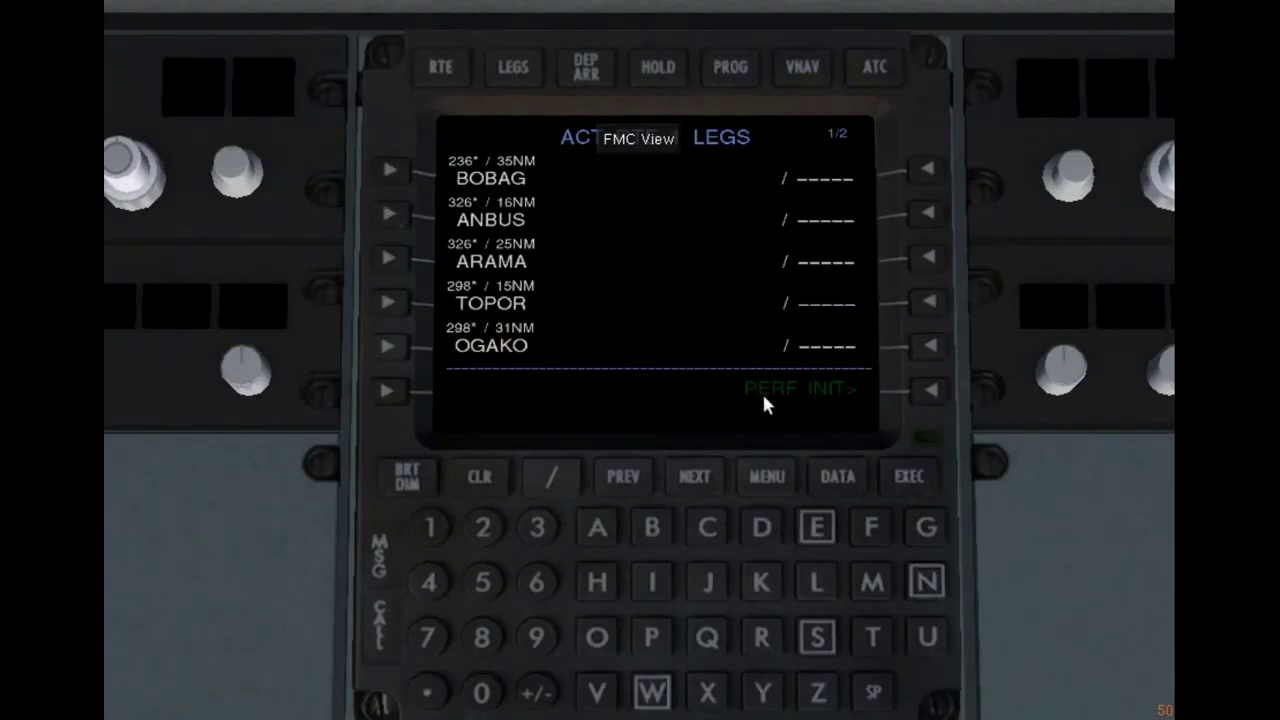
left_click(447, 10)
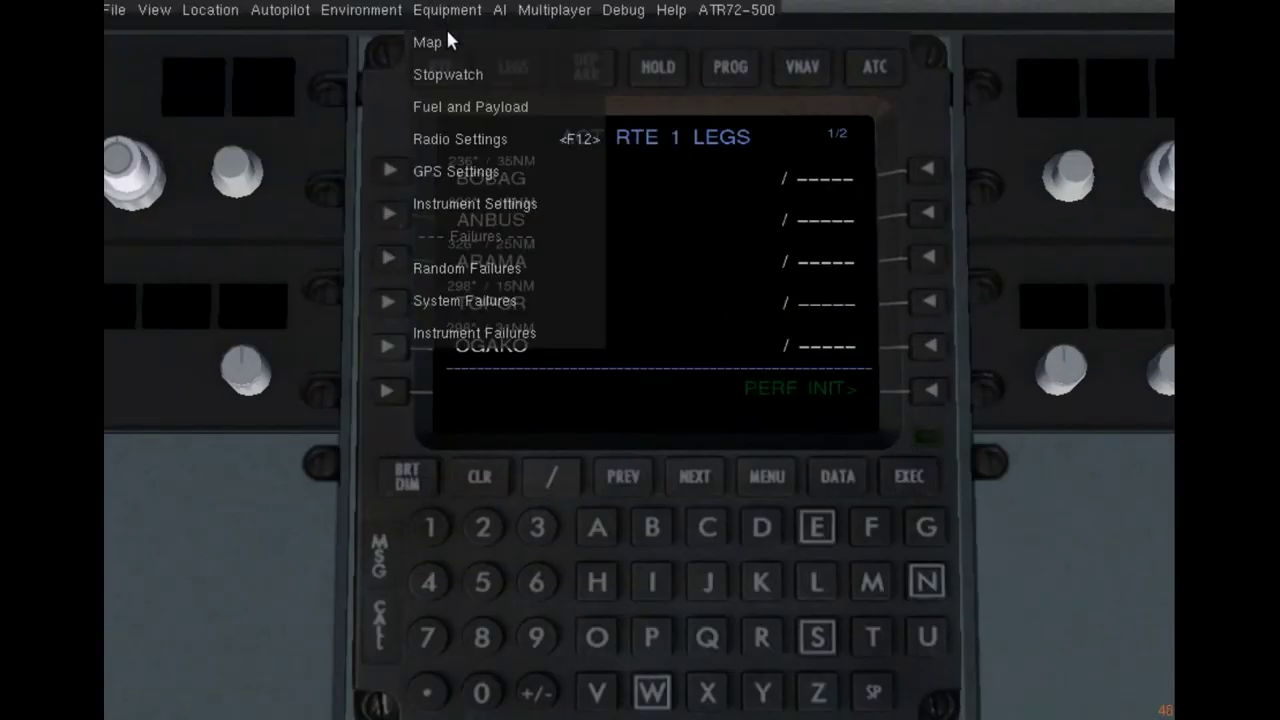
left_click(444, 32)
scroll(700, 277, "down", 1)
left_click(232, 191)
left_click(233, 164)
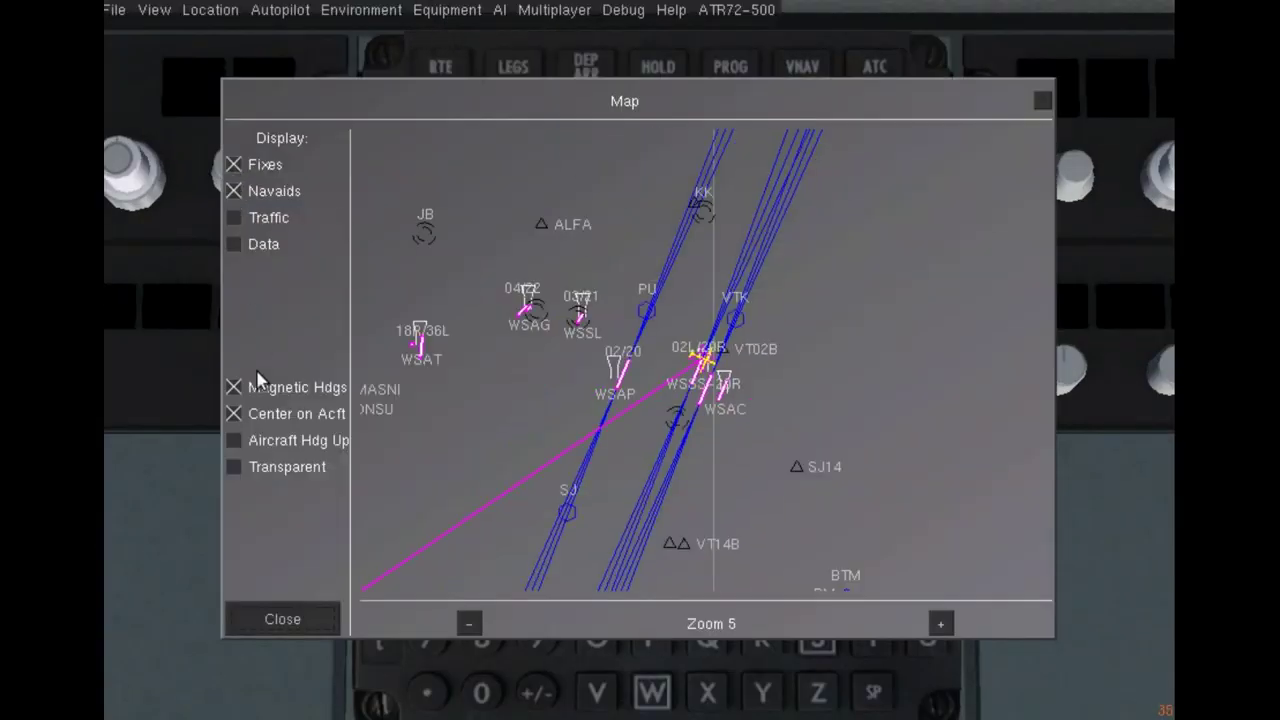
left_click(233, 467)
left_click(233, 413)
scroll(803, 263, "down", 2)
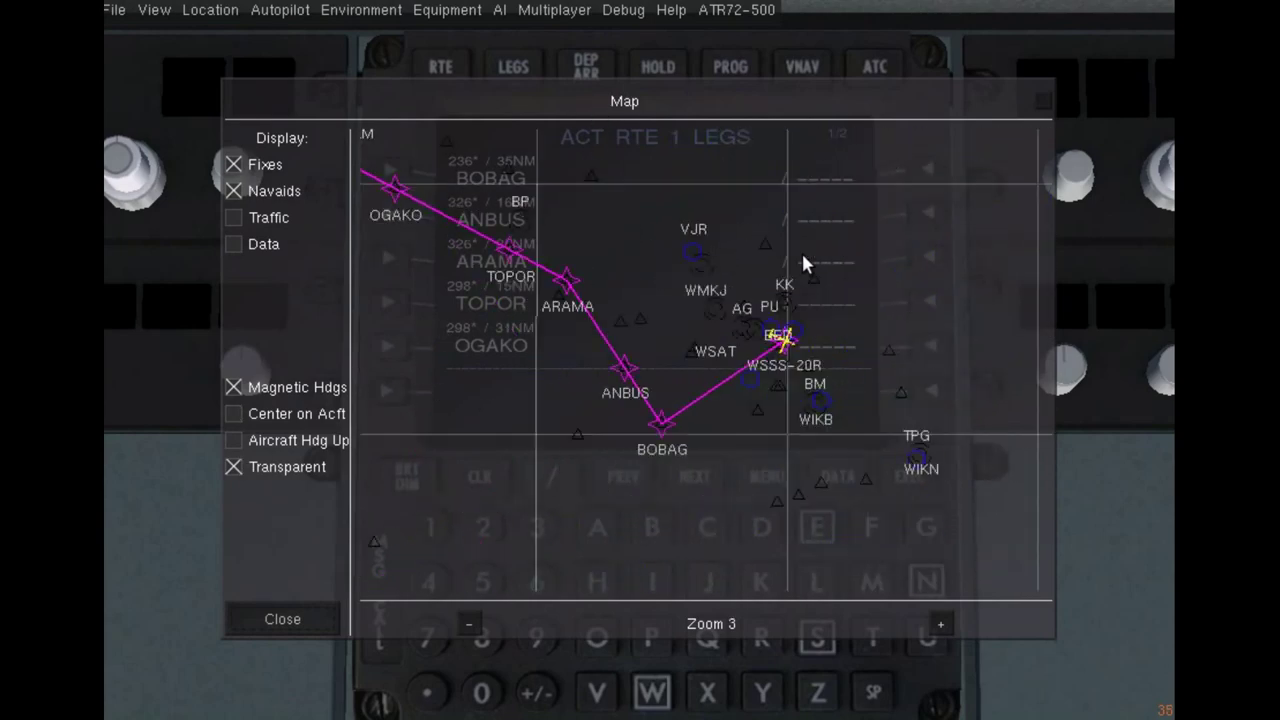
scroll(522, 260, "up", 1)
left_click_drag(516, 300, 694, 434)
scroll(691, 370, "up", 1)
left_click_drag(597, 280, 689, 434)
scroll(558, 235, "down", 1)
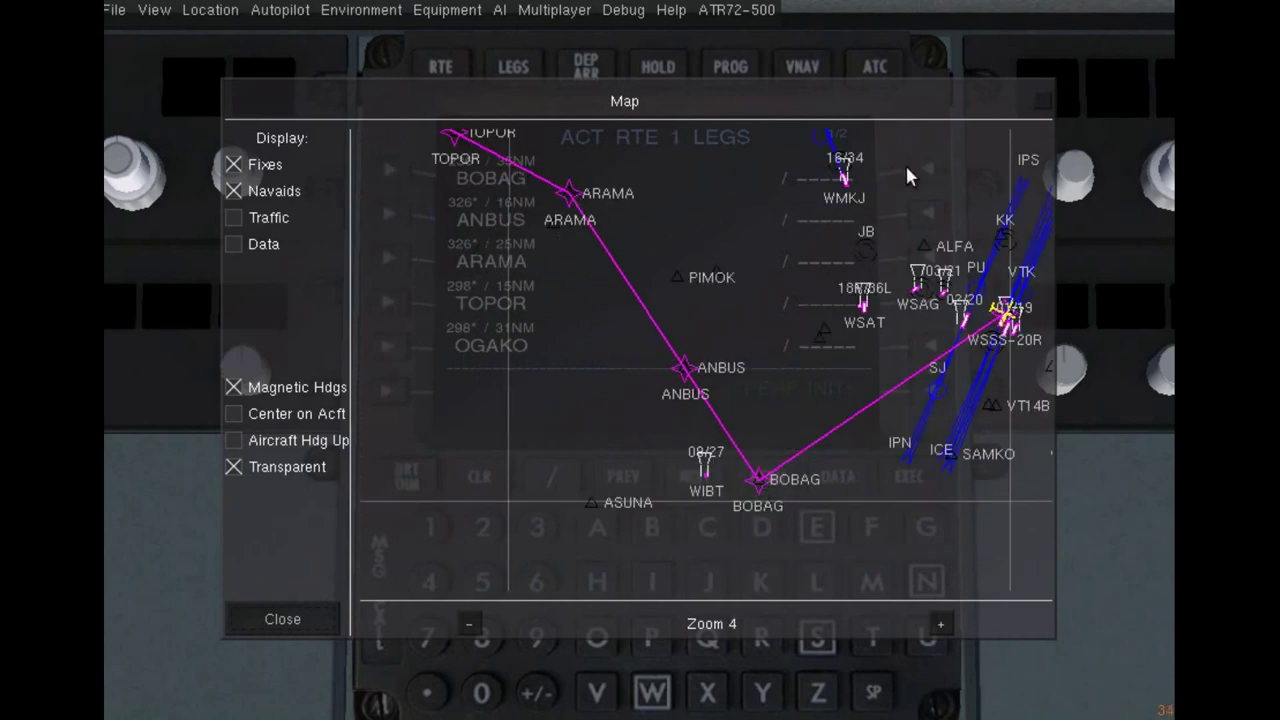
left_click(1043, 101)
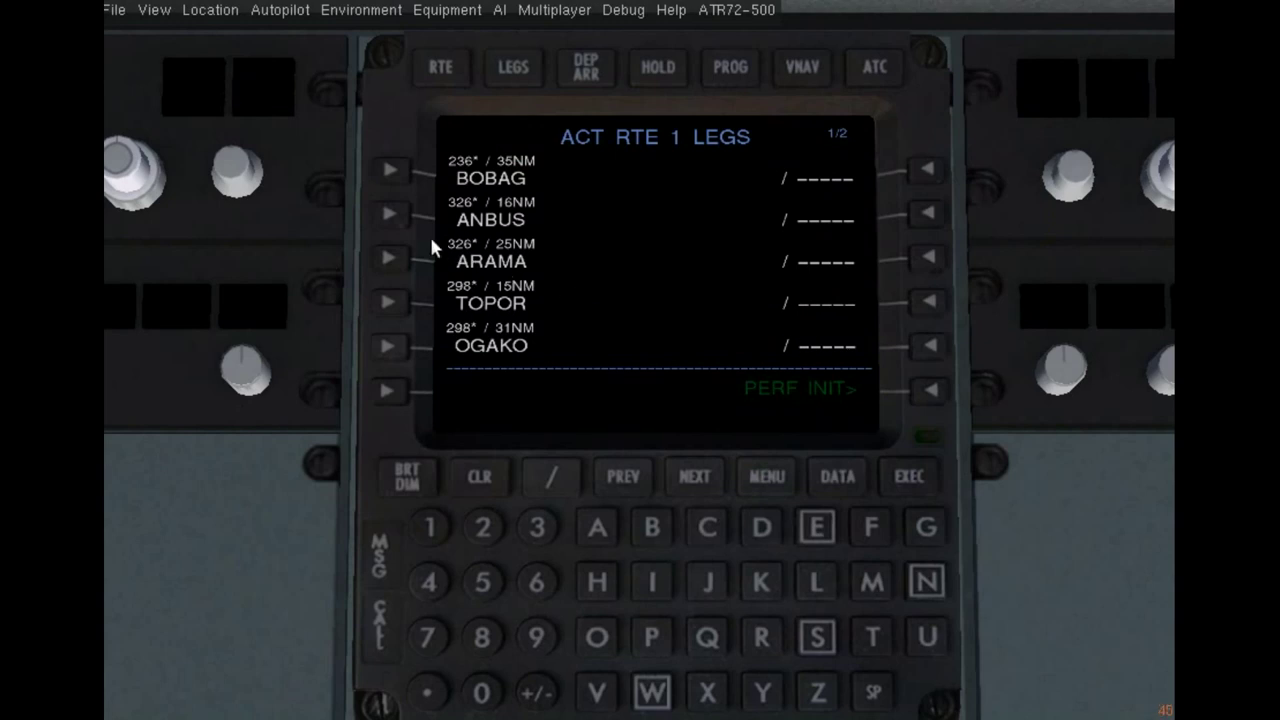
Insert PIMOK as the leg right after BOBAG
left_click(655, 640)
left_click(652, 582)
left_click(870, 582)
left_click(605, 640)
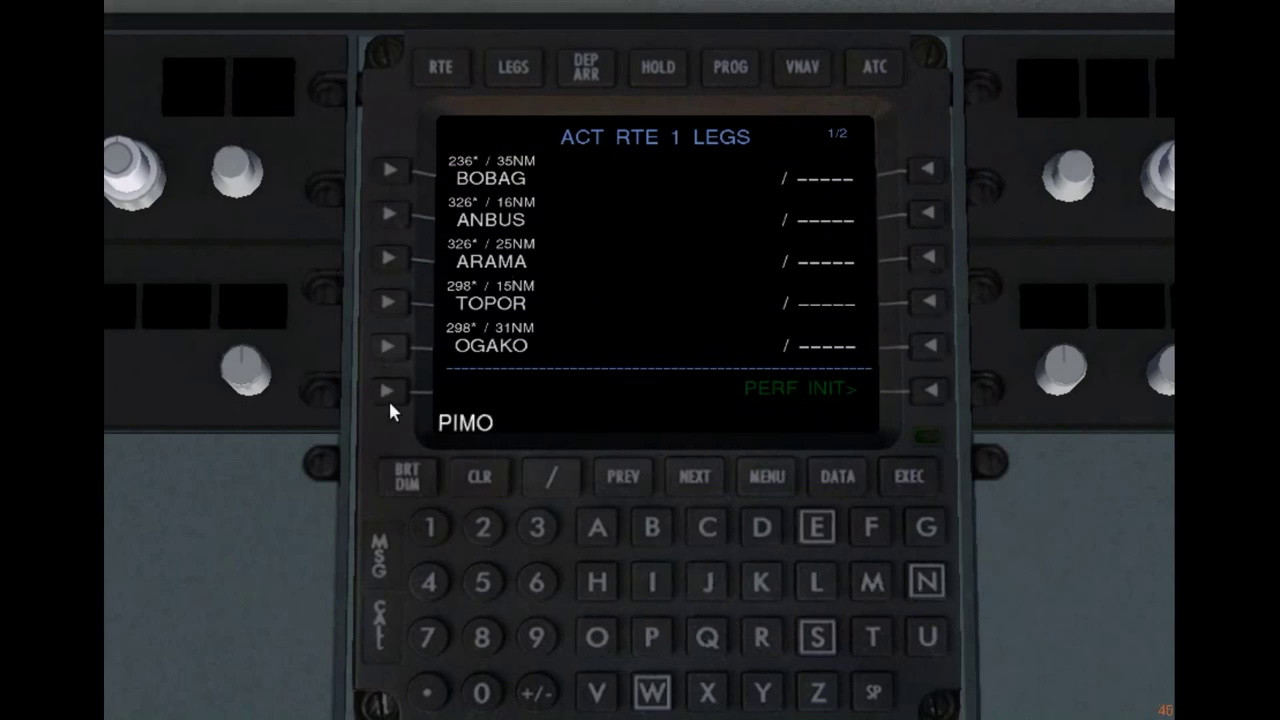
left_click(752, 576)
left_click(389, 215)
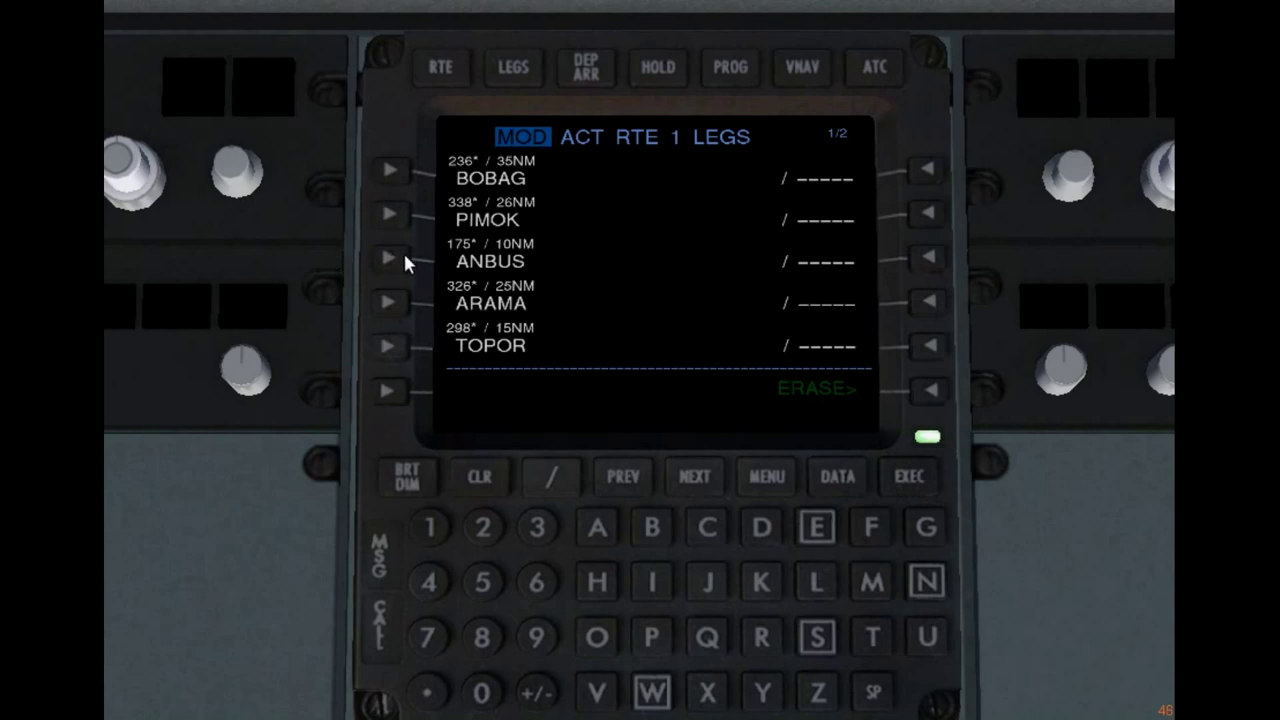
Move ARAMA up behind PIMOK to drop ANBUS, and execute the change
left_click(388, 302)
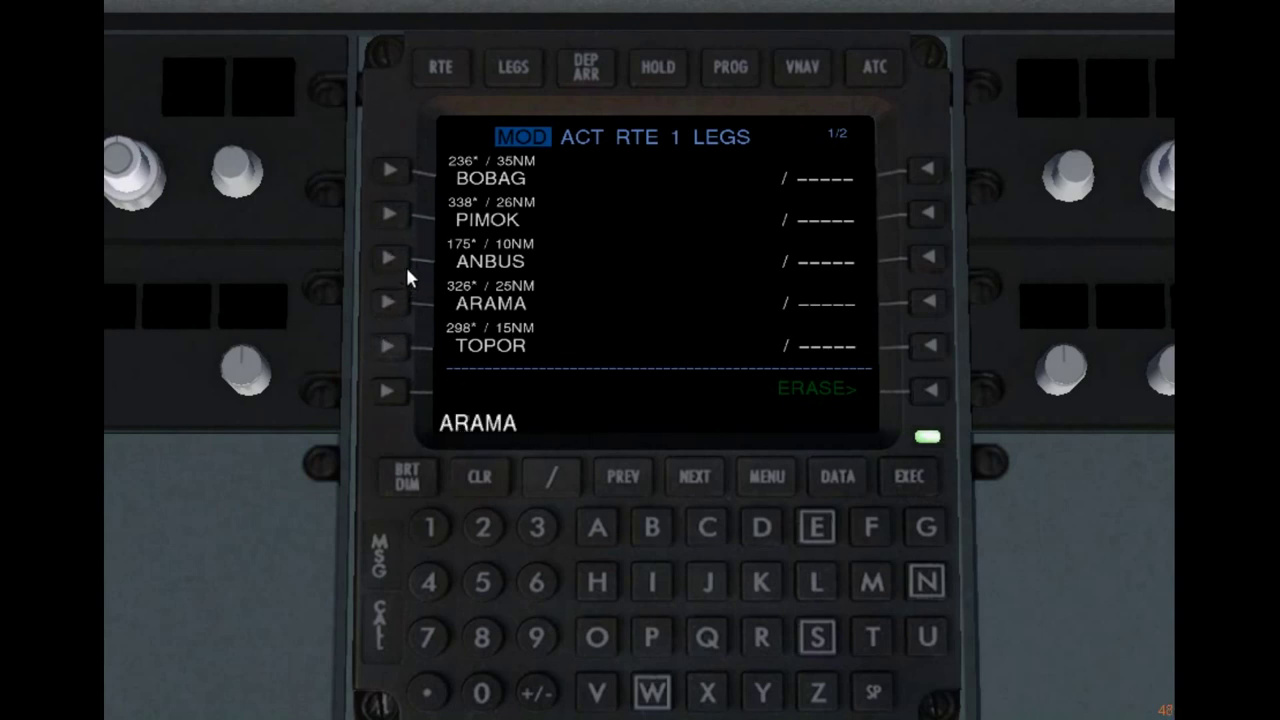
left_click(390, 258)
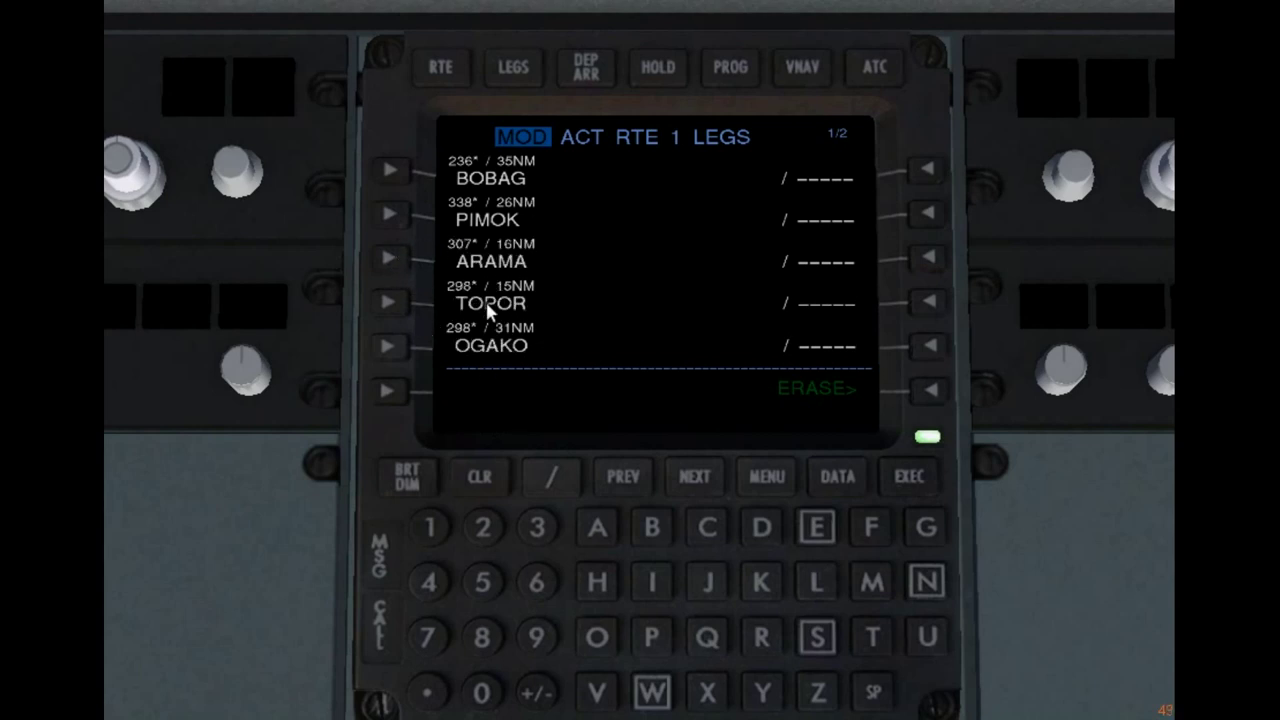
left_click(912, 475)
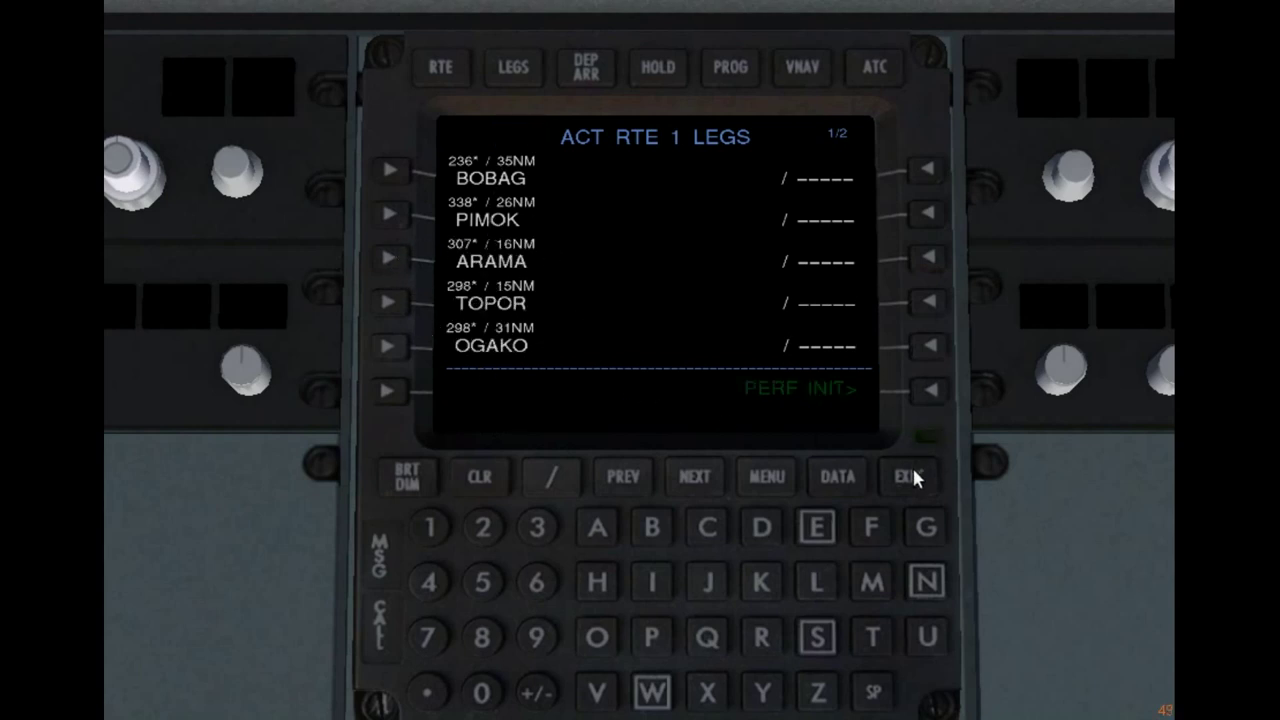
Review the current route in the Equipment > Map window, then close it
left_click(447, 10)
left_click(437, 44)
left_click_drag(486, 329, 677, 459)
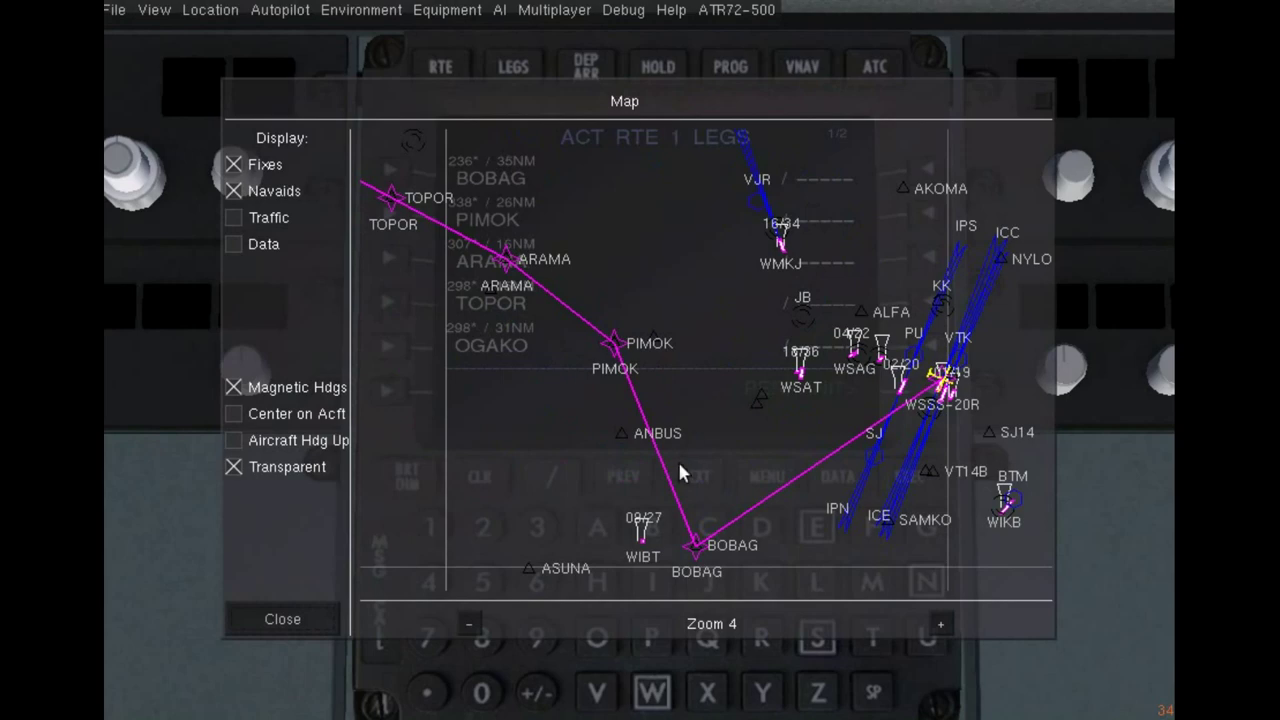
mouse_move(782, 113)
left_mouse_down()
mouse_move(728, 201)
mouse_move(521, 326)
mouse_move(676, 172)
mouse_move(768, 114)
left_mouse_up()
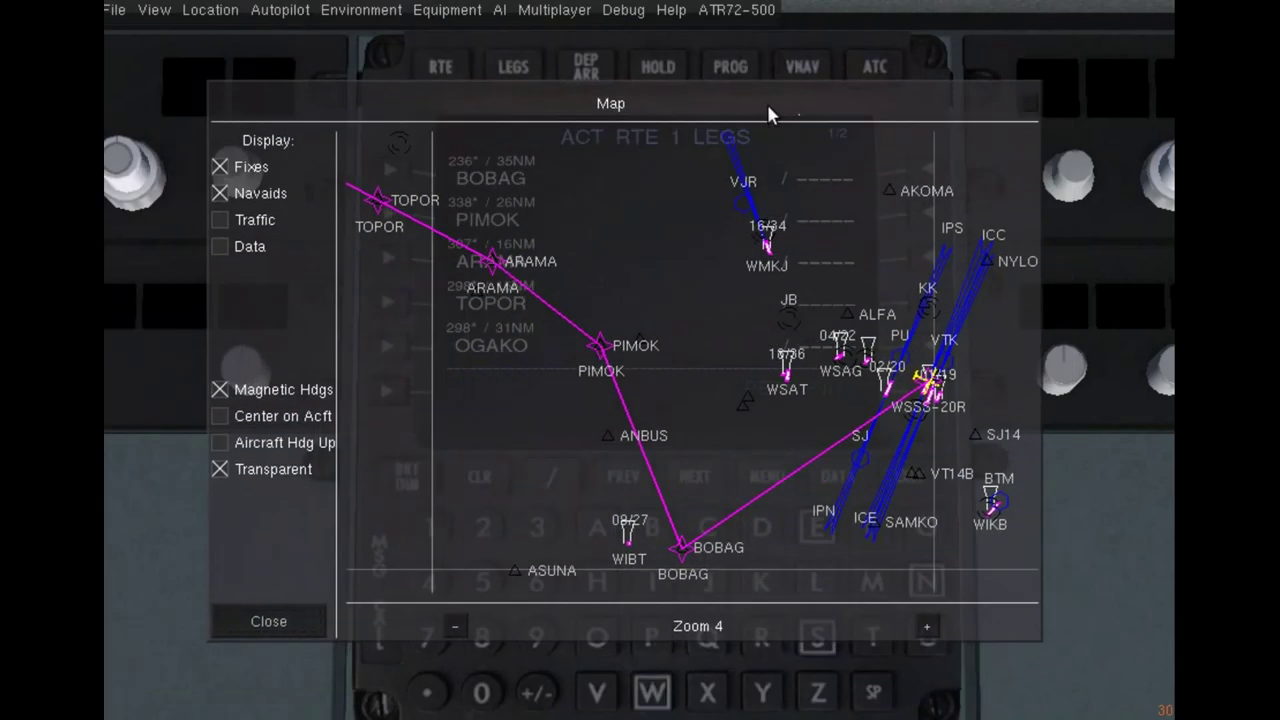
key("Escape")
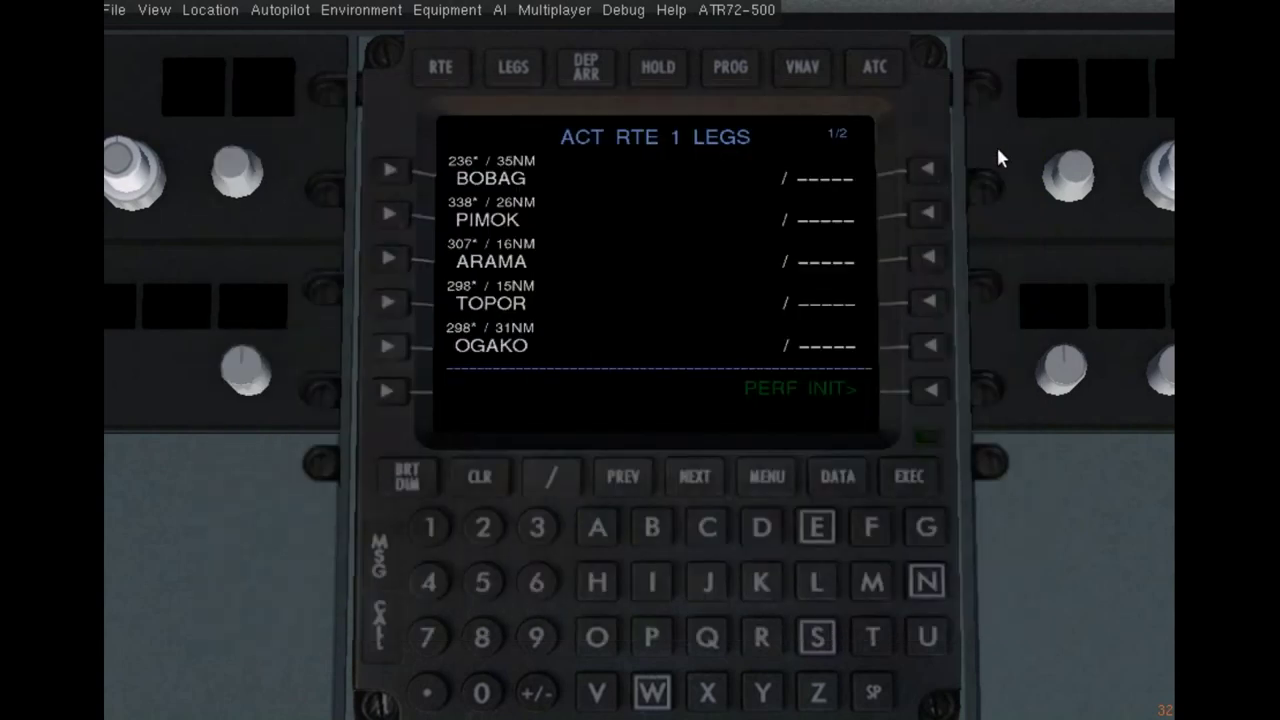
Enter ANBUS, fixing a typo, and put it in place of PIMOK after BOBAG
left_click(601, 522)
type("N")
left_click(652, 527)
left_click(605, 636)
left_click(814, 634)
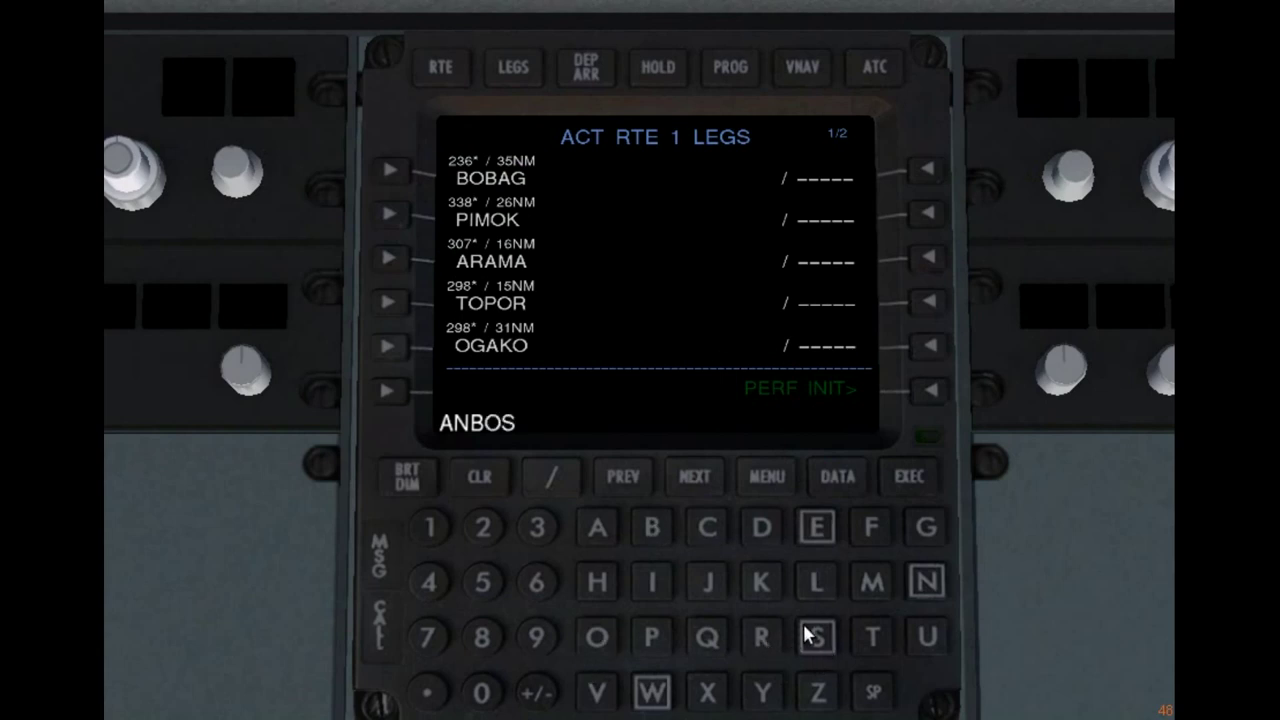
left_click(505, 480)
type("A")
left_click(920, 590)
type("BU")
left_click(814, 636)
left_click(385, 259)
left_click(382, 259)
left_click(380, 216)
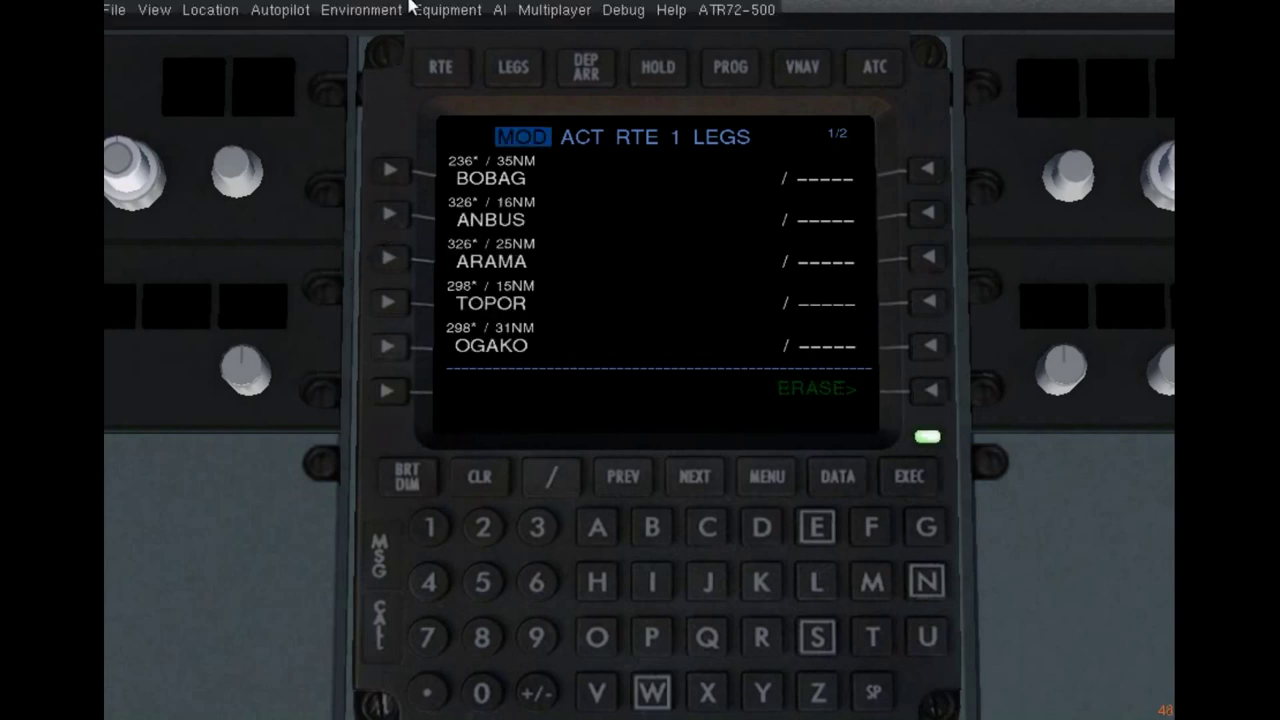
Execute the ANBUS change and trace BOBAG–ANBUS–ARAMA–TOPOR–OGAKO–DUMOK on the map
left_click(447, 10)
left_click(452, 48)
left_click_drag(912, 114, 770, 134)
left_click(927, 492)
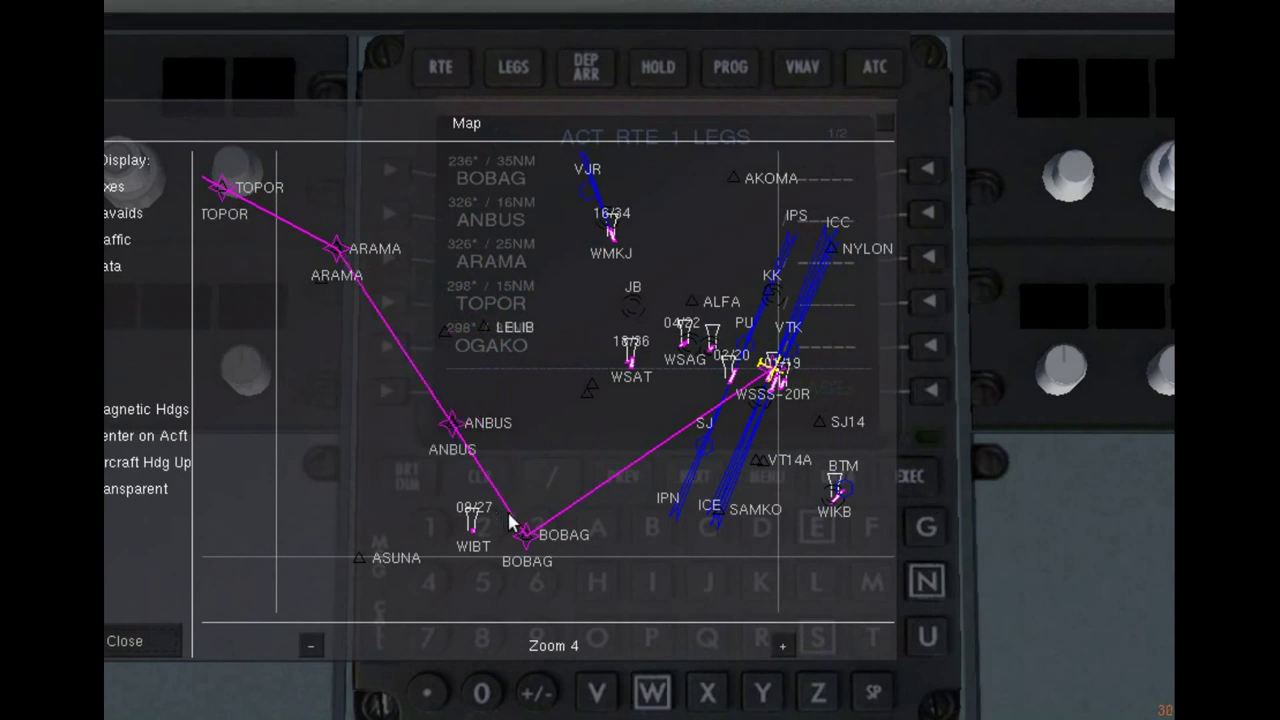
left_click_drag(365, 355, 683, 405)
scroll(780, 300, "down", 1)
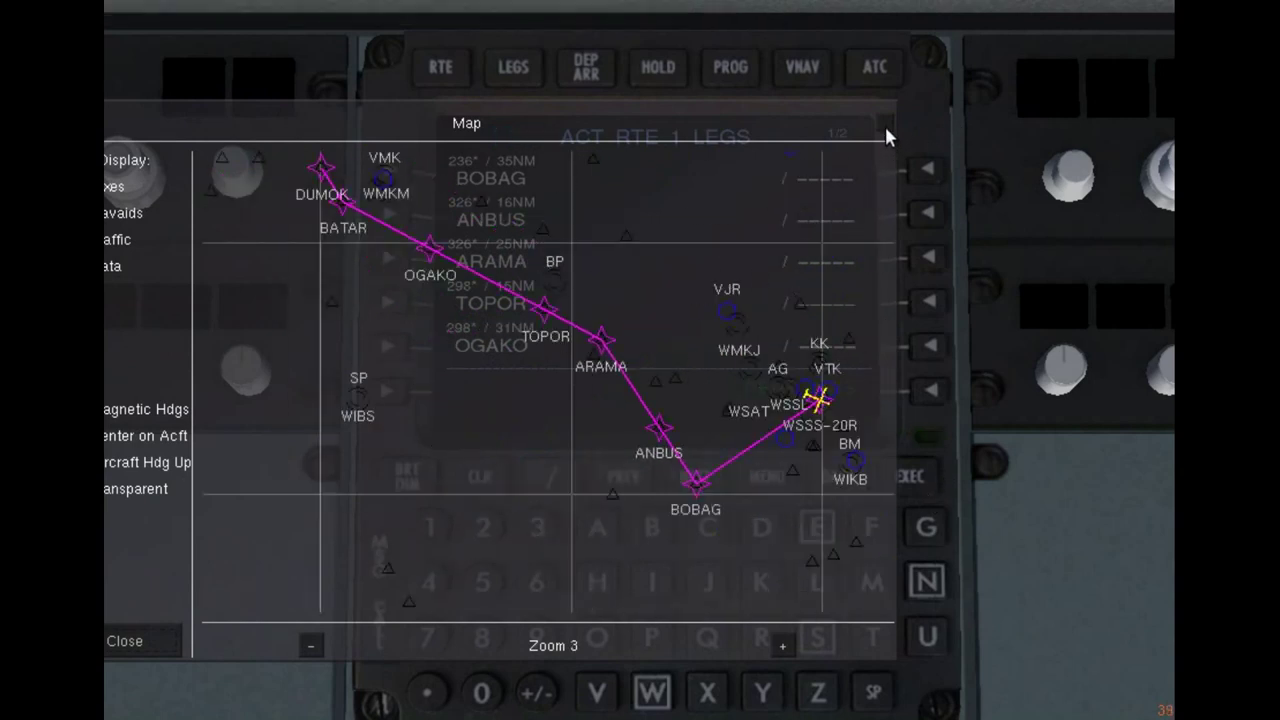
left_click(885, 130)
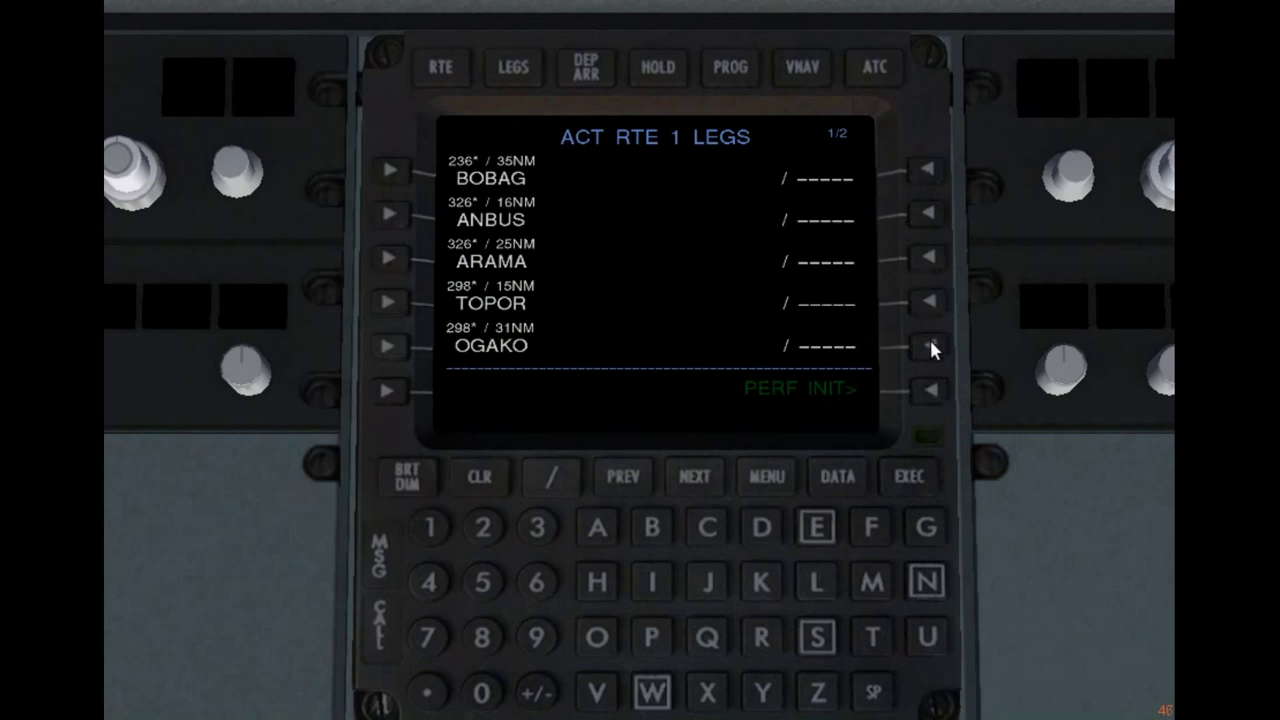
Check the AFCS panel, then show LEGS page 2/2 ending in a discontinuity before WMKK
key("v")
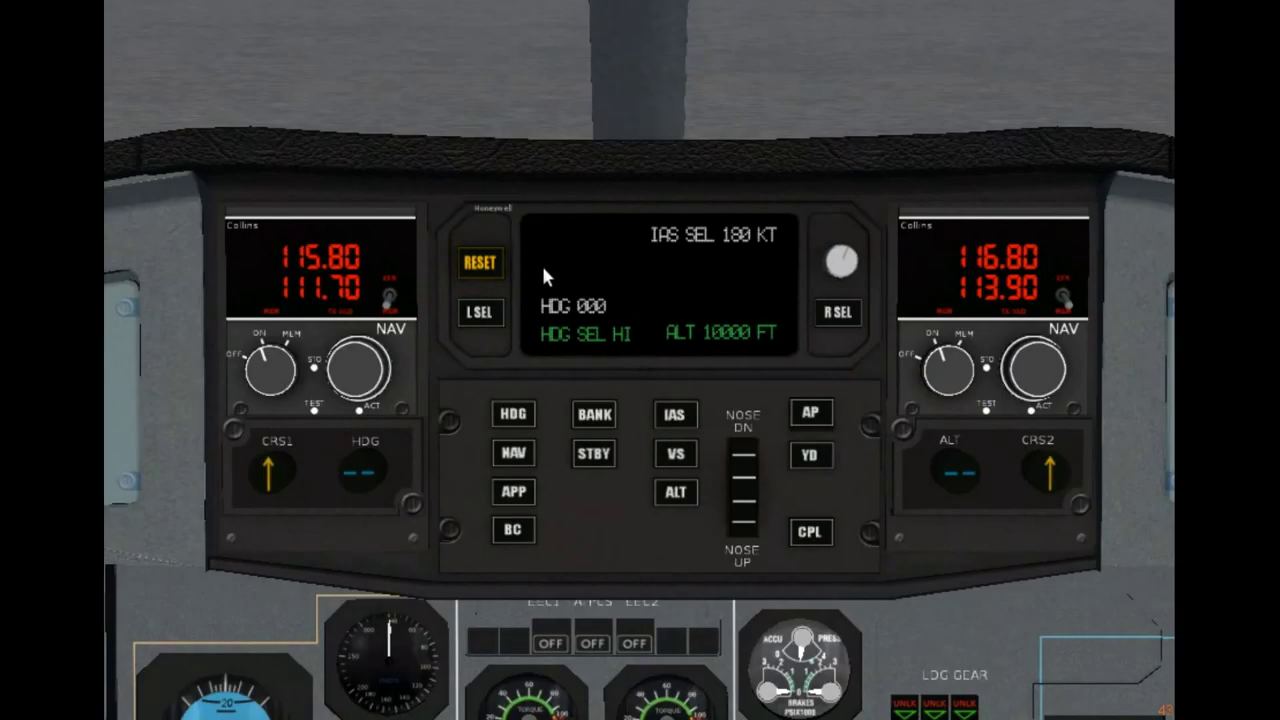
key("v")
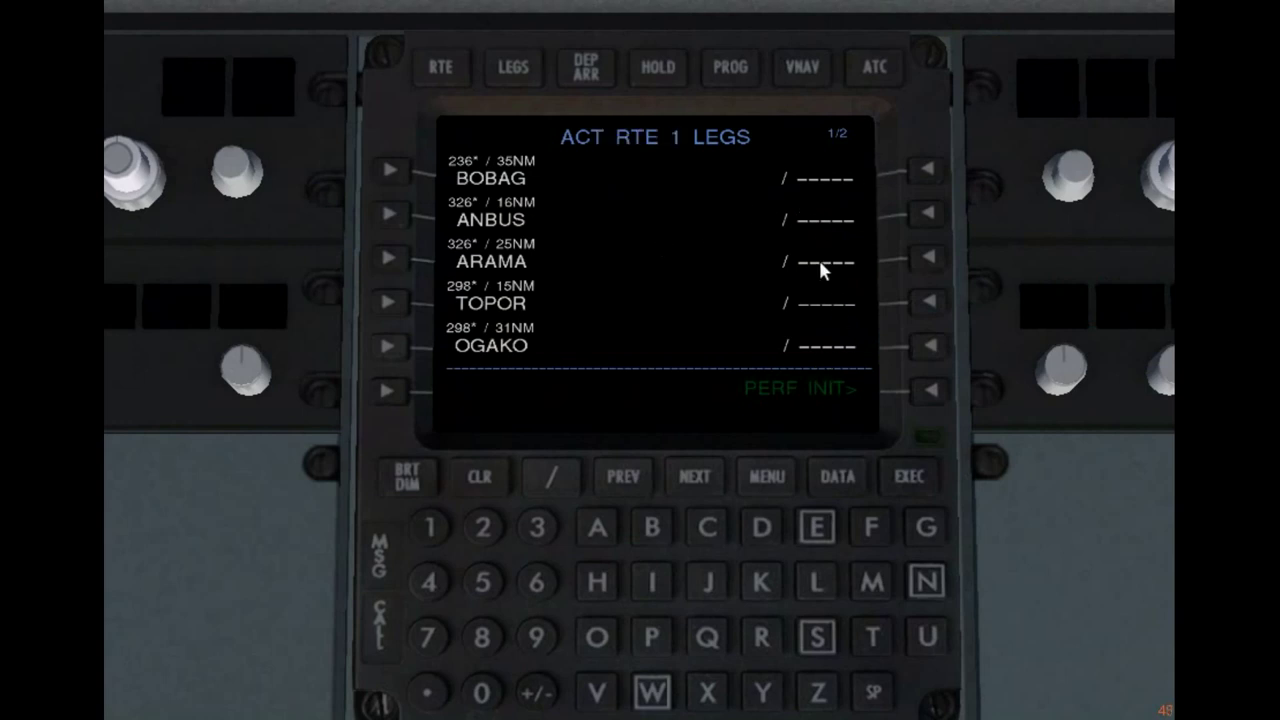
left_click(690, 476)
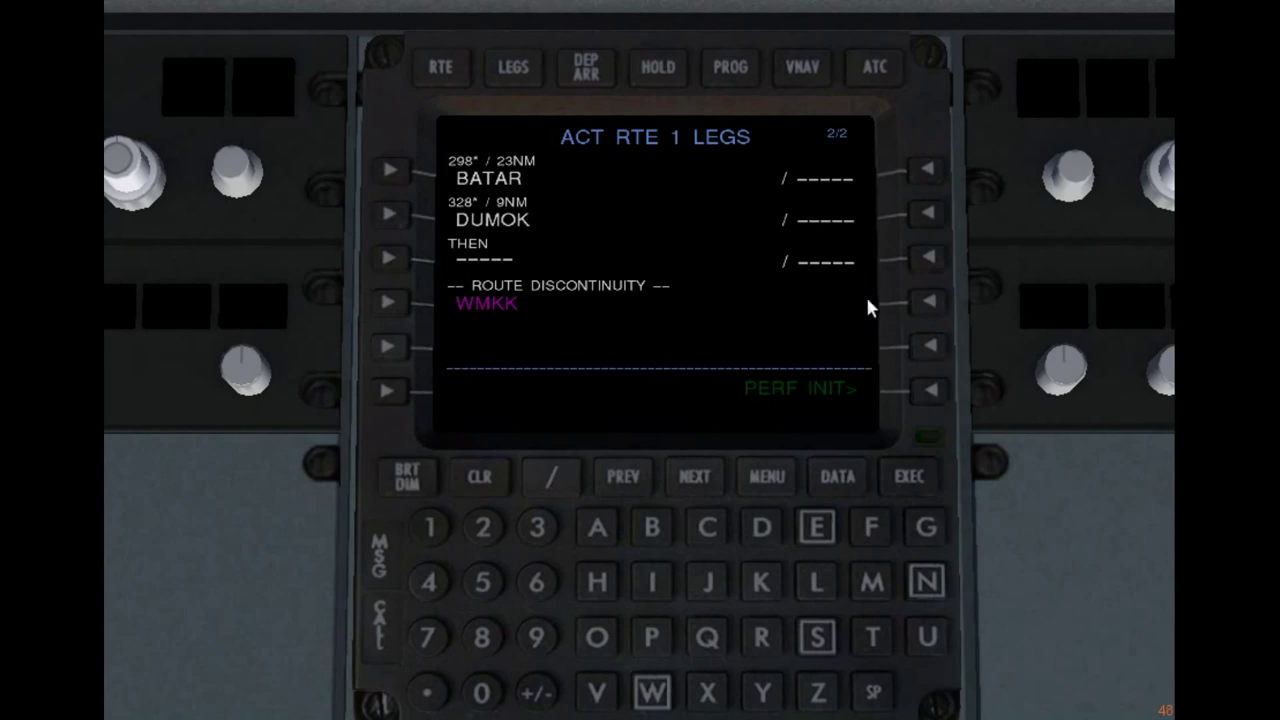
On the PERF INIT page, set fuel reserves to 2.0
left_click(928, 391)
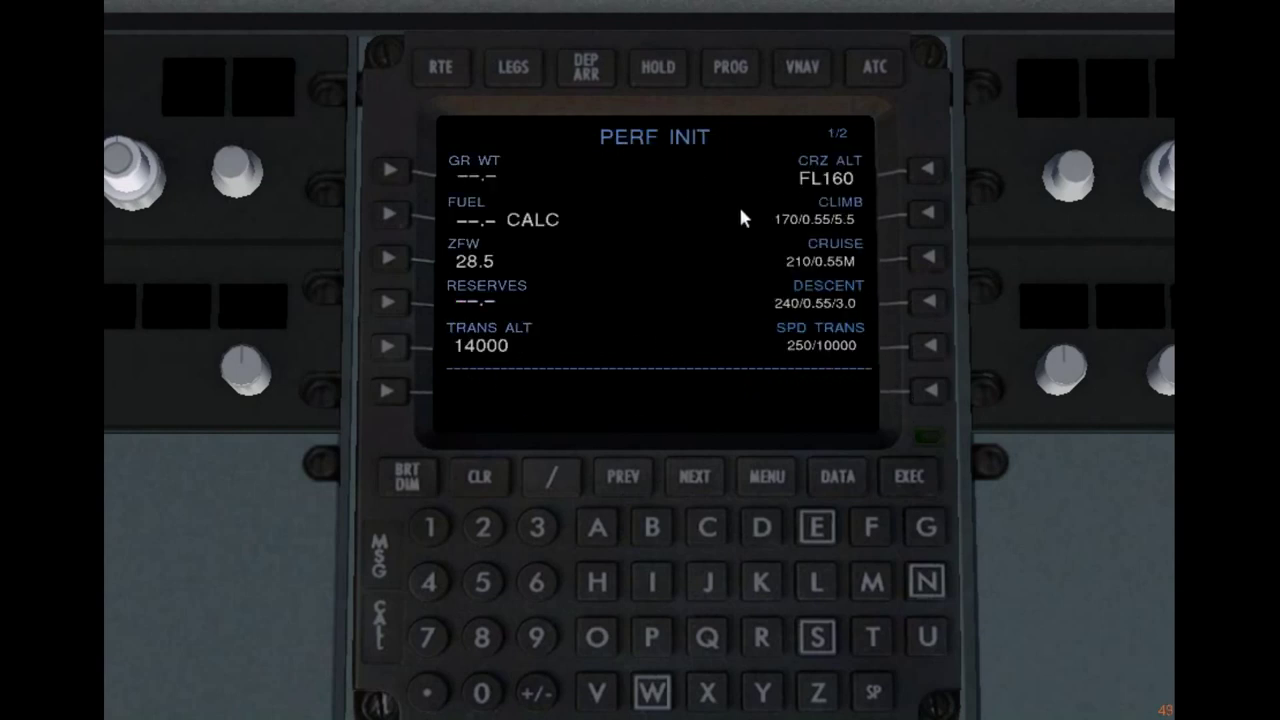
left_click(482, 527)
left_click(432, 692)
left_click(482, 692)
left_click(400, 298)
Set the transition altitude to 18000
left_click(430, 527)
left_click(481, 640)
left_click(482, 692)
left_click(482, 692)
Enter FL140 as the cruise altitude
left_click(482, 692)
left_click(388, 346)
left_click(871, 527)
left_click(816, 582)
left_click(430, 527)
left_click(429, 582)
left_click(482, 692)
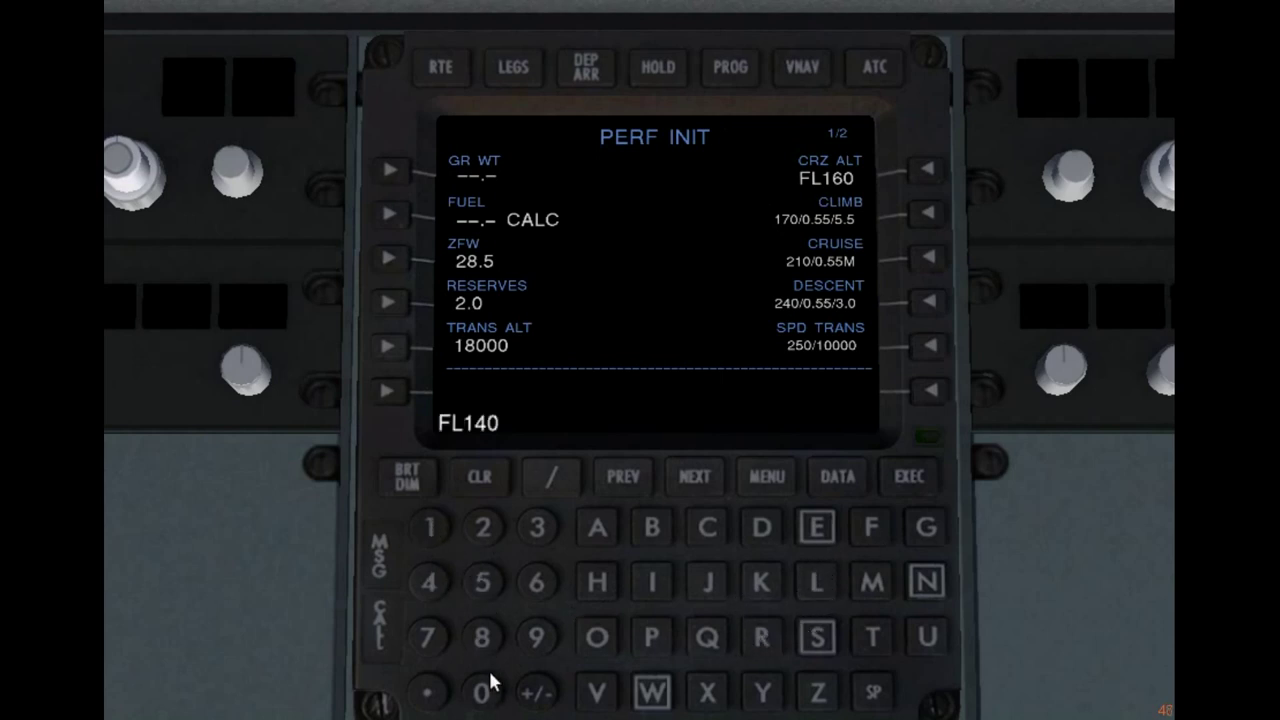
left_click(927, 169)
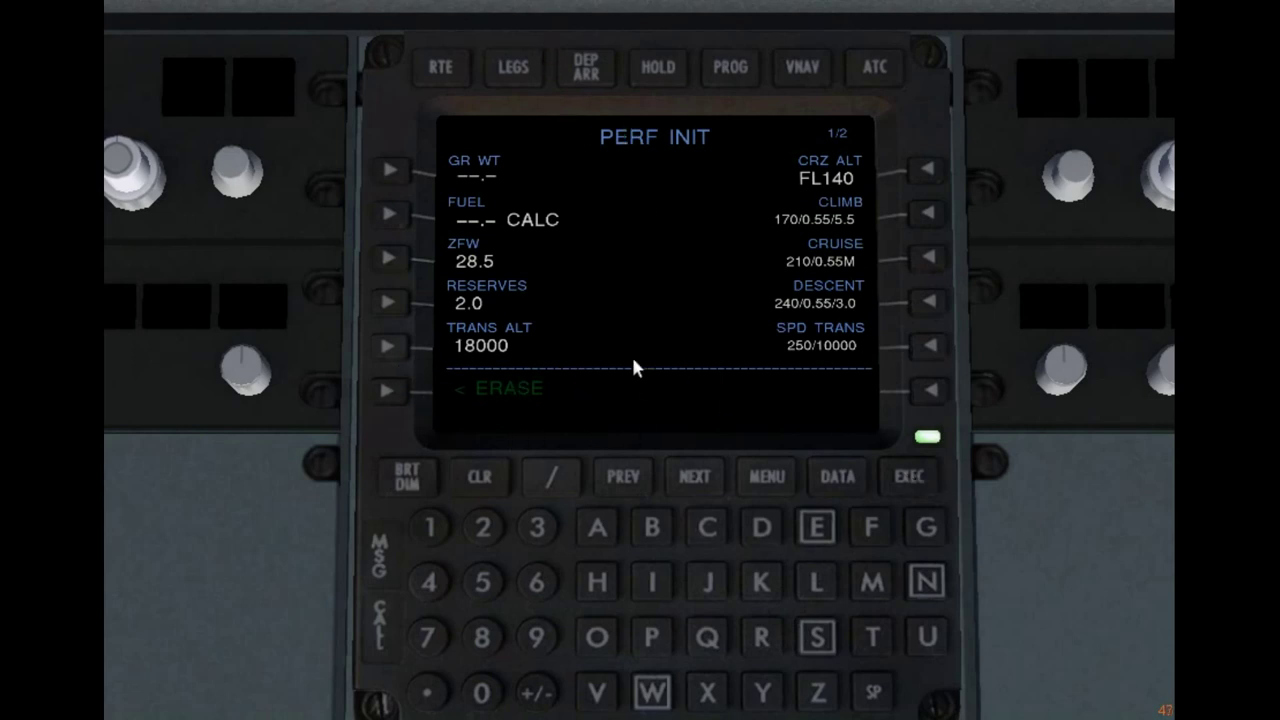
Discard the pending change, re-enter cruise FL140, execute it, and calculate the fuel figure
left_click(395, 397)
left_click(871, 527)
left_click(817, 582)
left_click(429, 527)
left_click(430, 582)
left_click(482, 692)
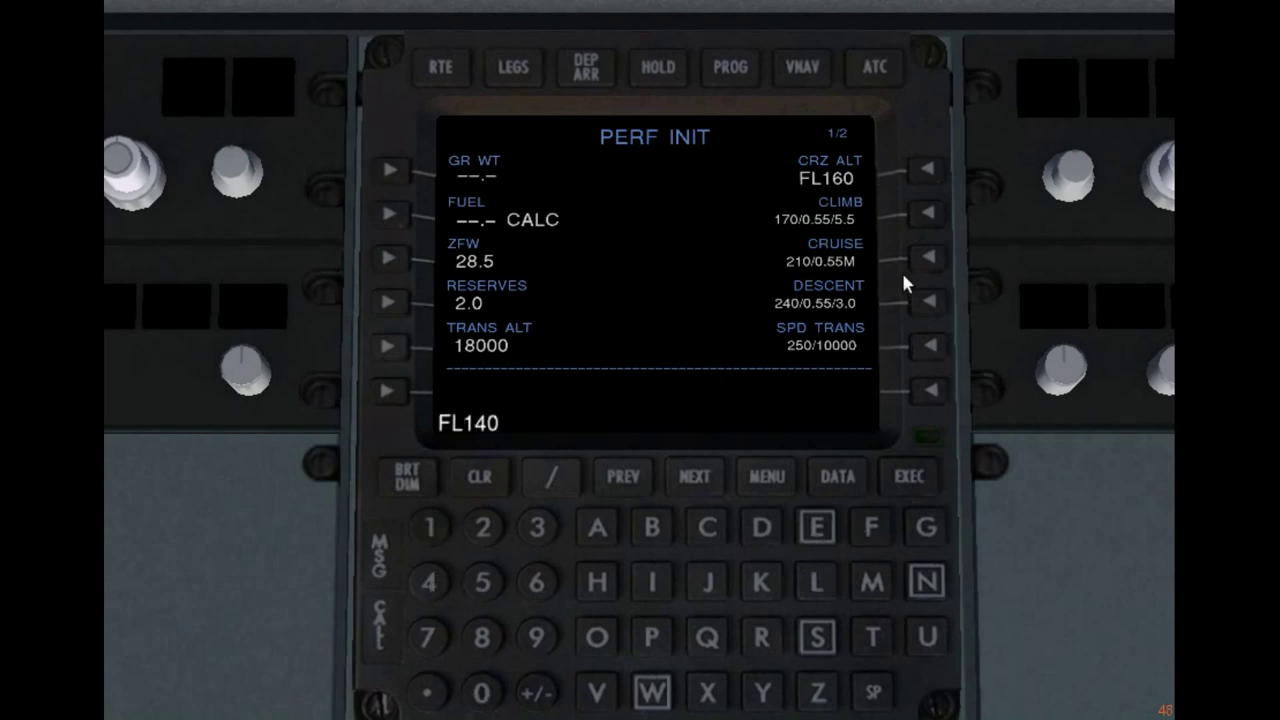
left_click(935, 170)
left_click(909, 474)
left_click(388, 220)
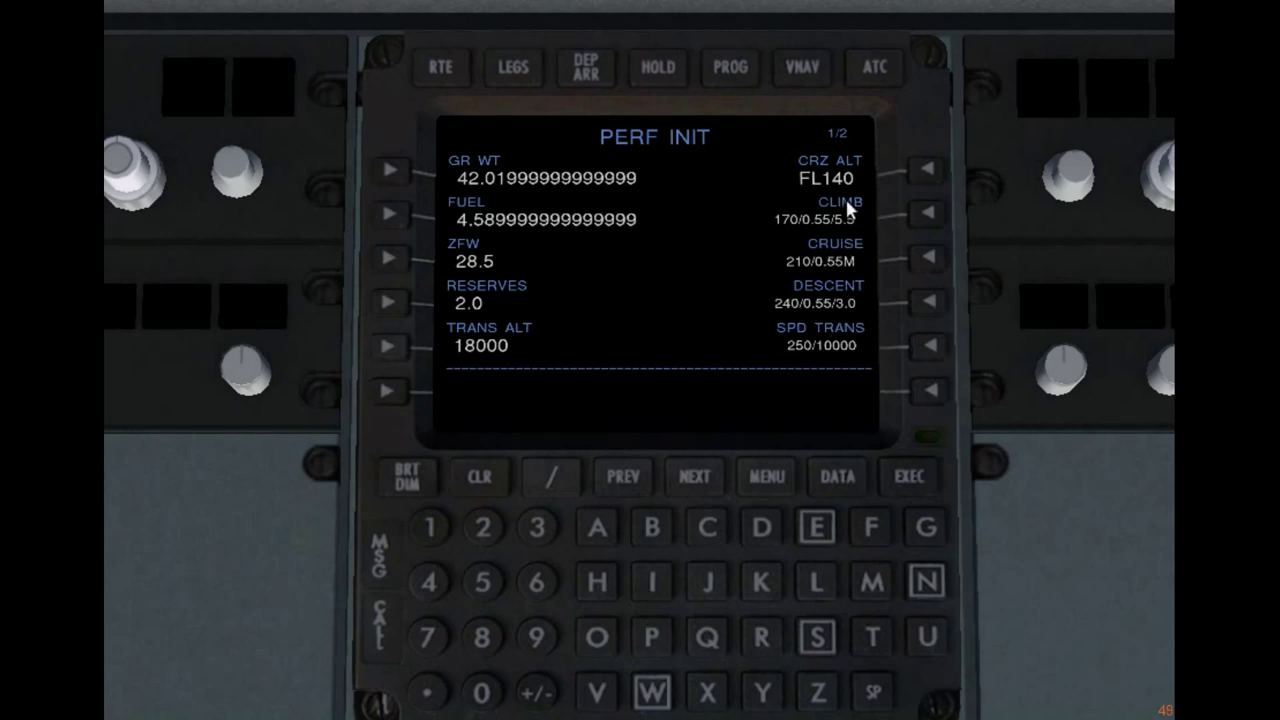
Set the climb speeds to 180/0.55M
left_click(433, 524)
left_click(483, 638)
left_click(482, 690)
left_click(548, 474)
left_click(482, 690)
left_click(428, 690)
left_click(483, 582)
left_click(483, 582)
left_click(873, 582)
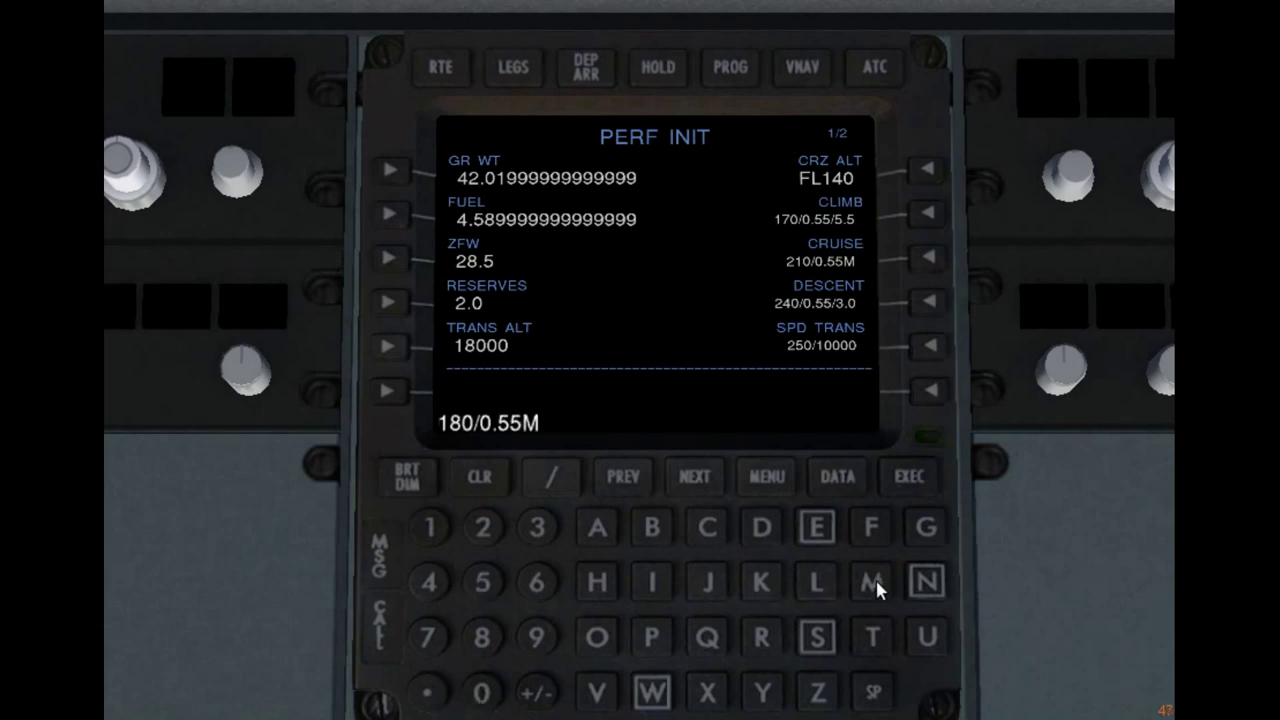
left_click(928, 215)
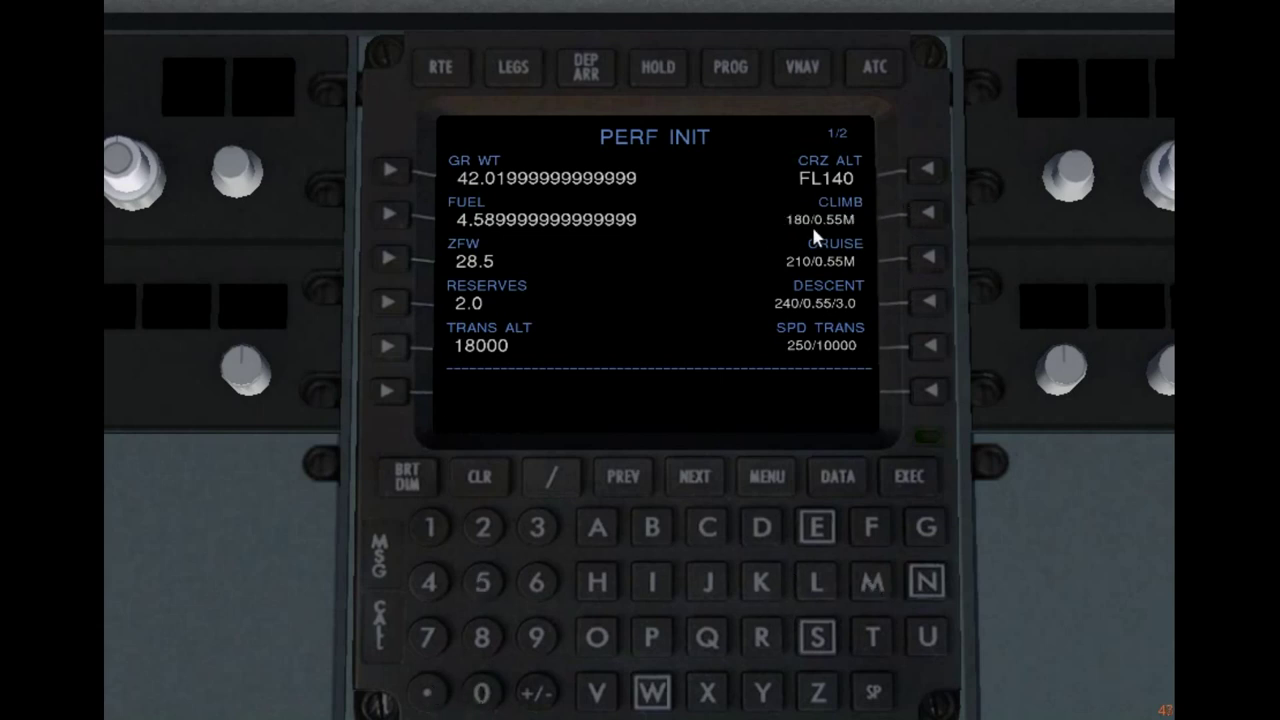
Enter 250/0.55M for the descent speeds
left_click(484, 528)
left_click(483, 582)
left_click(482, 690)
left_click(545, 480)
left_click(482, 692)
left_click(428, 692)
left_click(482, 582)
left_click(482, 582)
left_click(873, 582)
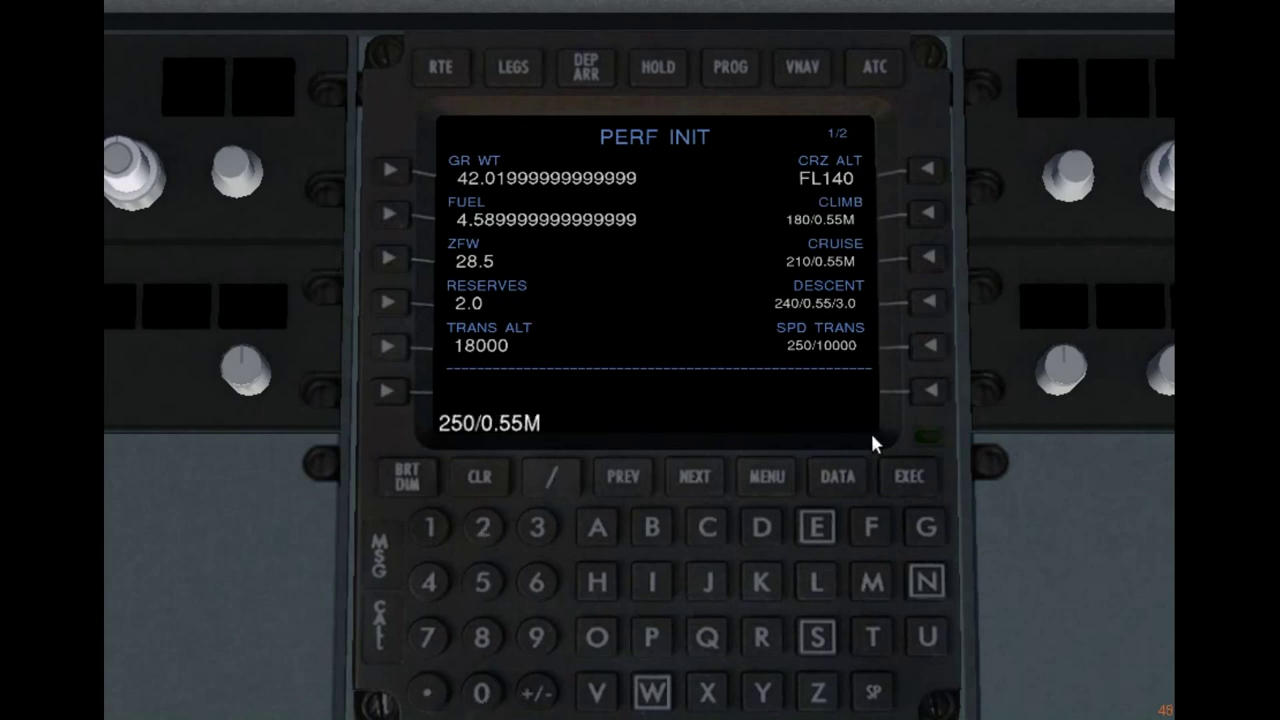
left_click(929, 302)
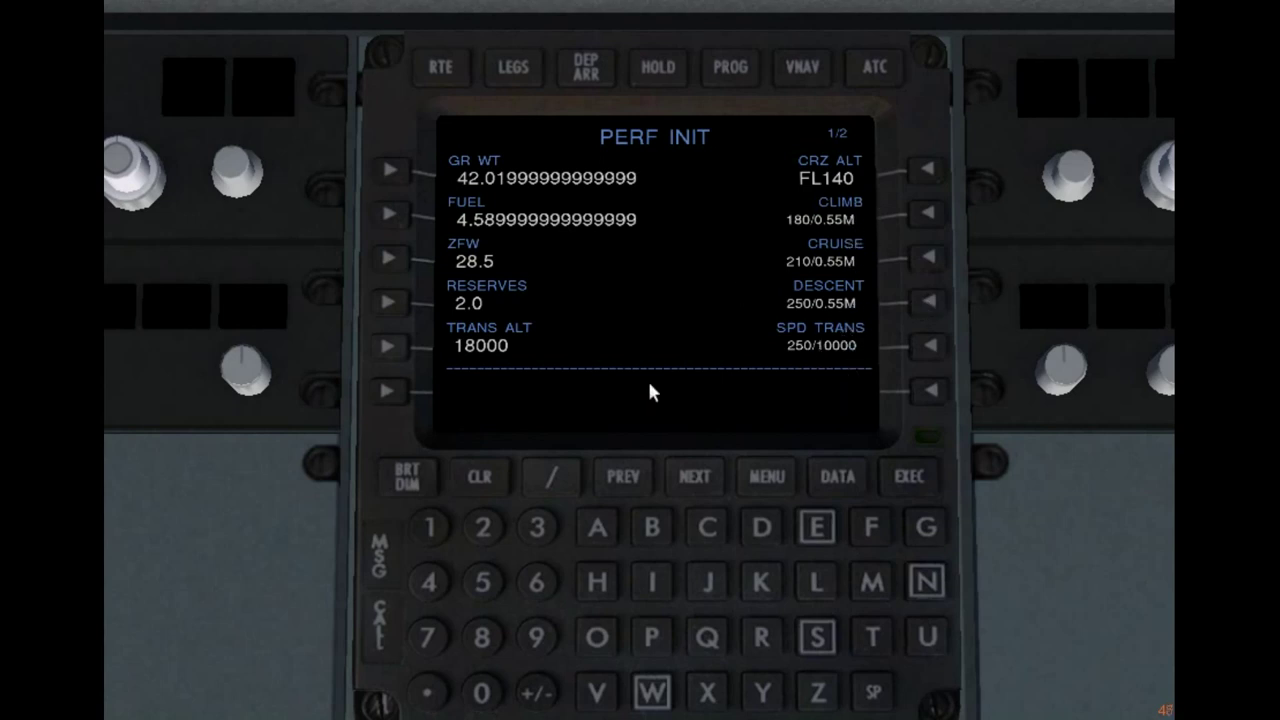
Show DESCENT page 2/2 with top of descent FL140 at 55 NM, checking the route on the map
left_click(698, 482)
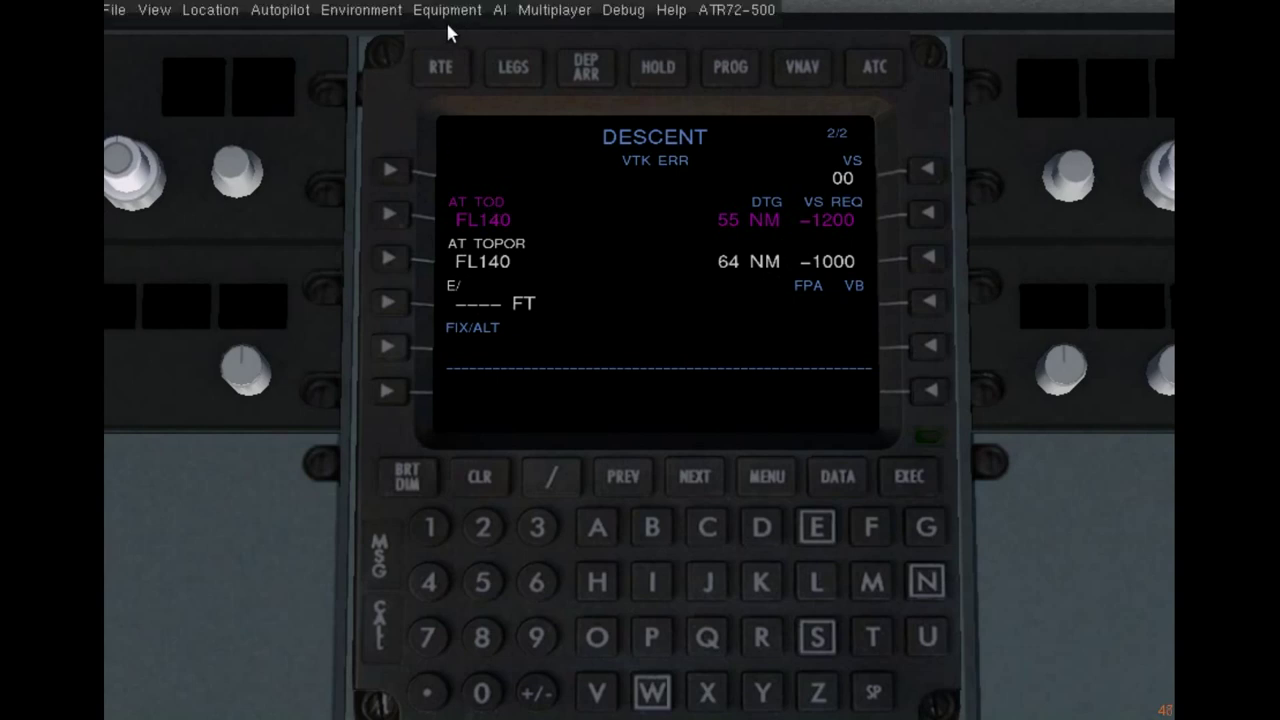
left_click(445, 12)
left_click(451, 41)
left_click_drag(607, 273, 767, 407)
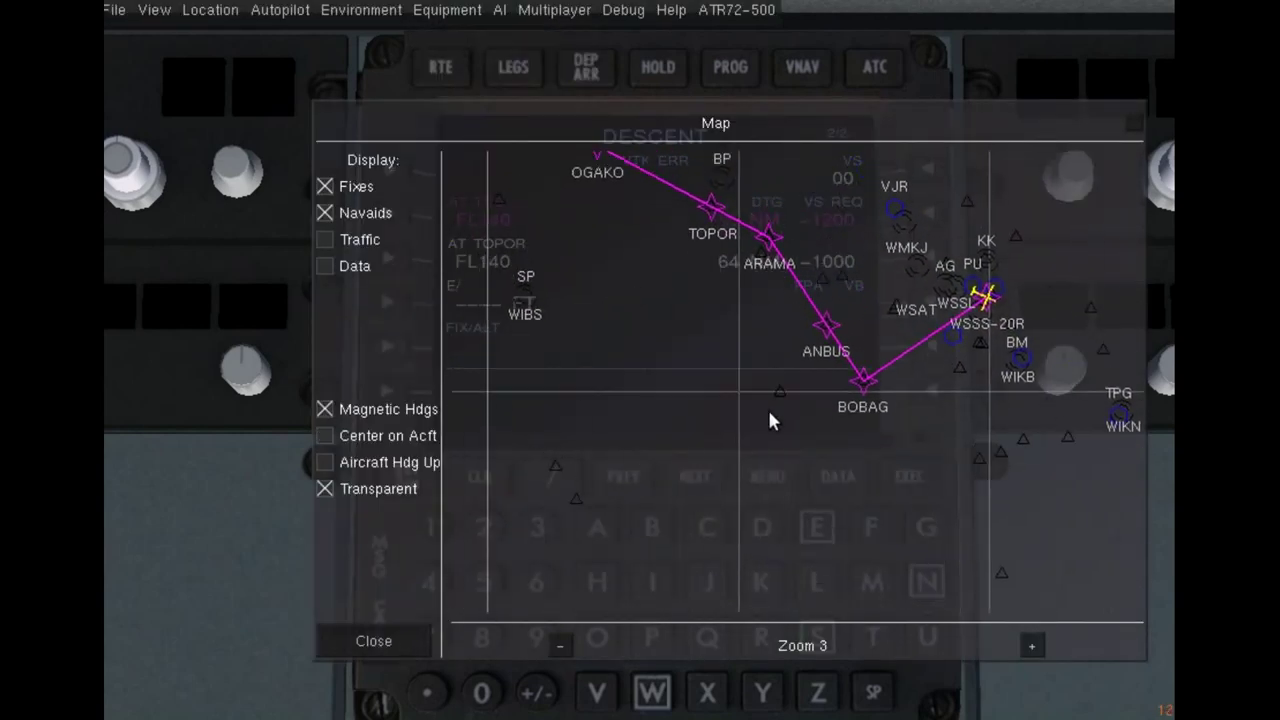
left_click_drag(604, 320, 773, 393)
scroll(773, 393, "up", 1)
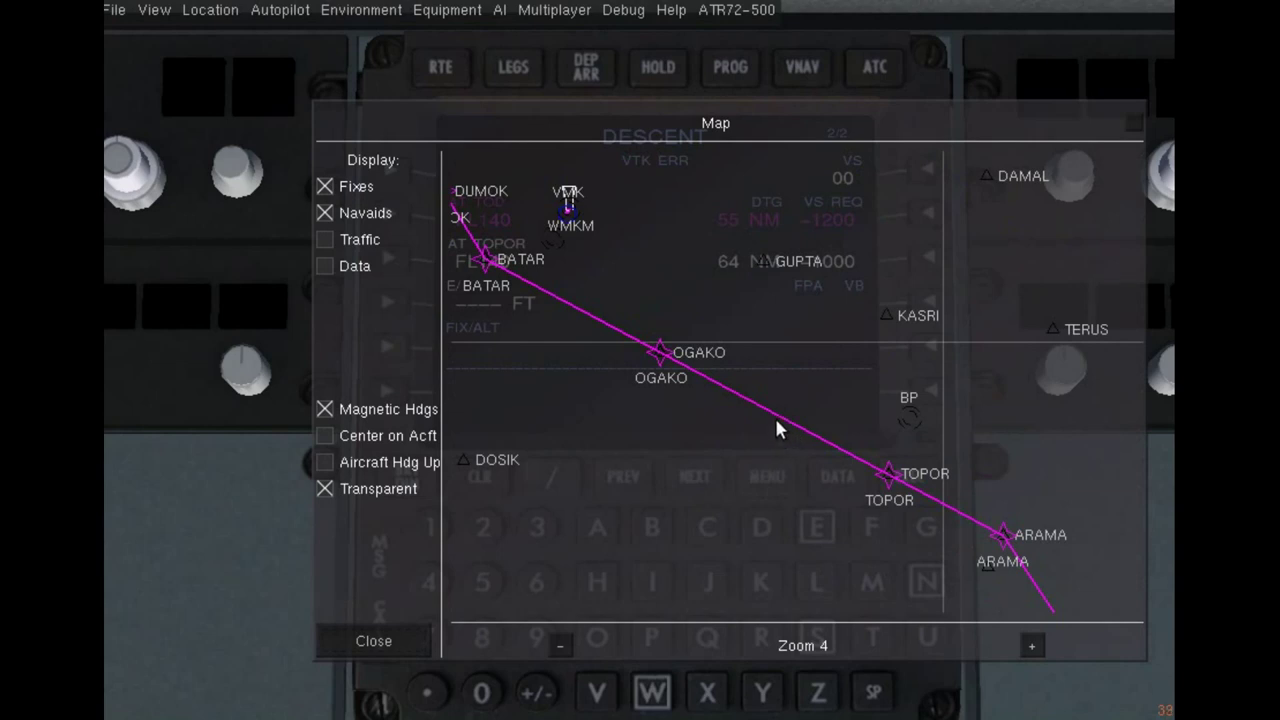
left_click(1133, 122)
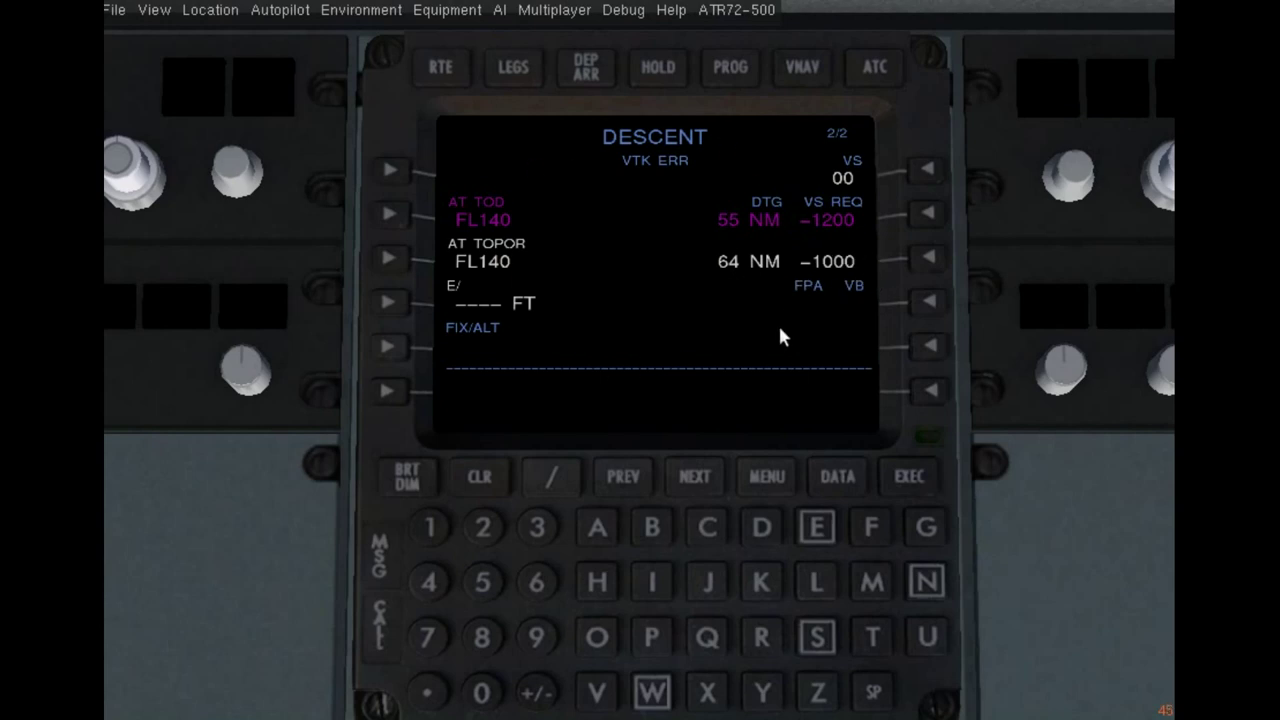
In WSSS departures, try runways 20C and 02C, then keep runway 20R
left_click(588, 72)
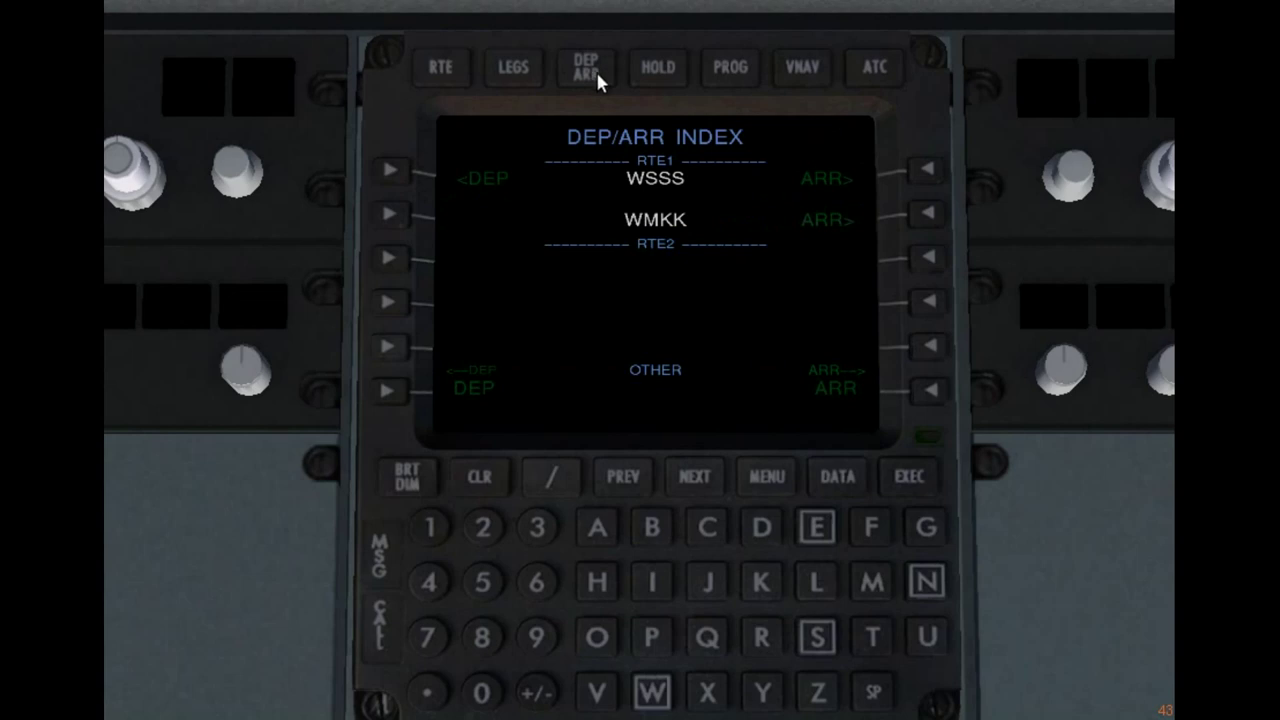
left_click(390, 172)
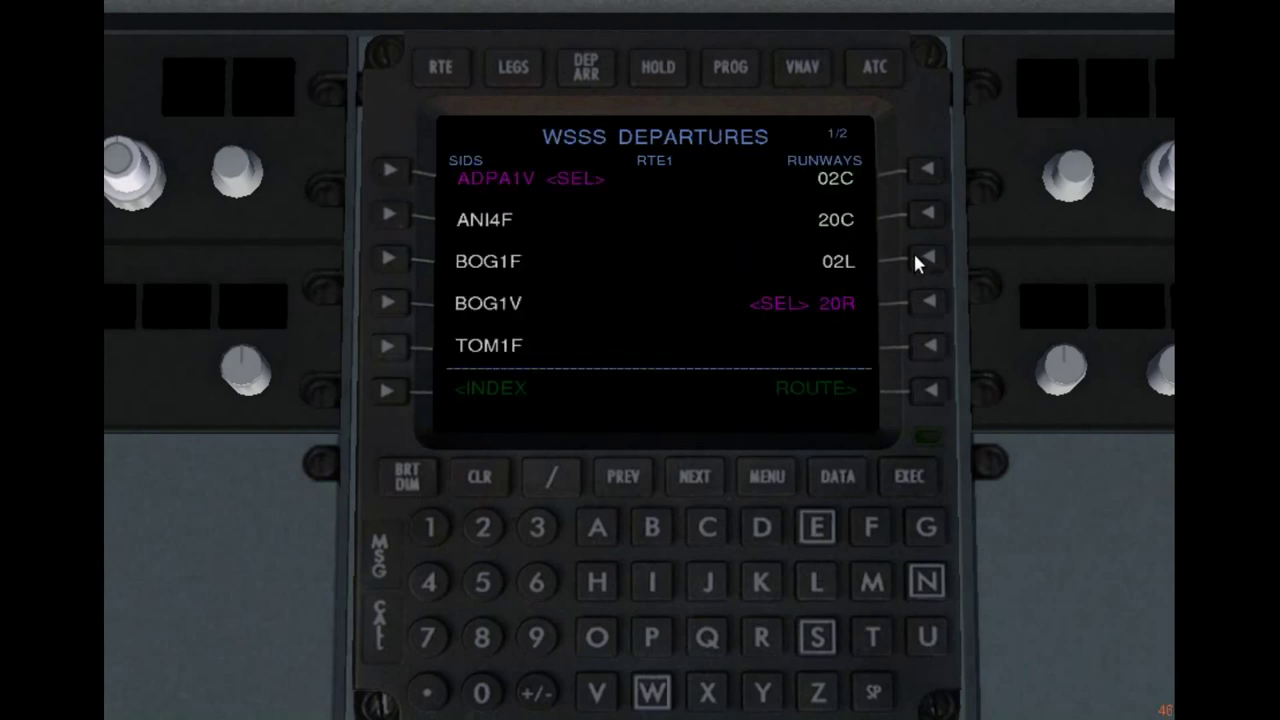
left_click(927, 214)
left_click(927, 172)
left_click(930, 302)
left_click(458, 70)
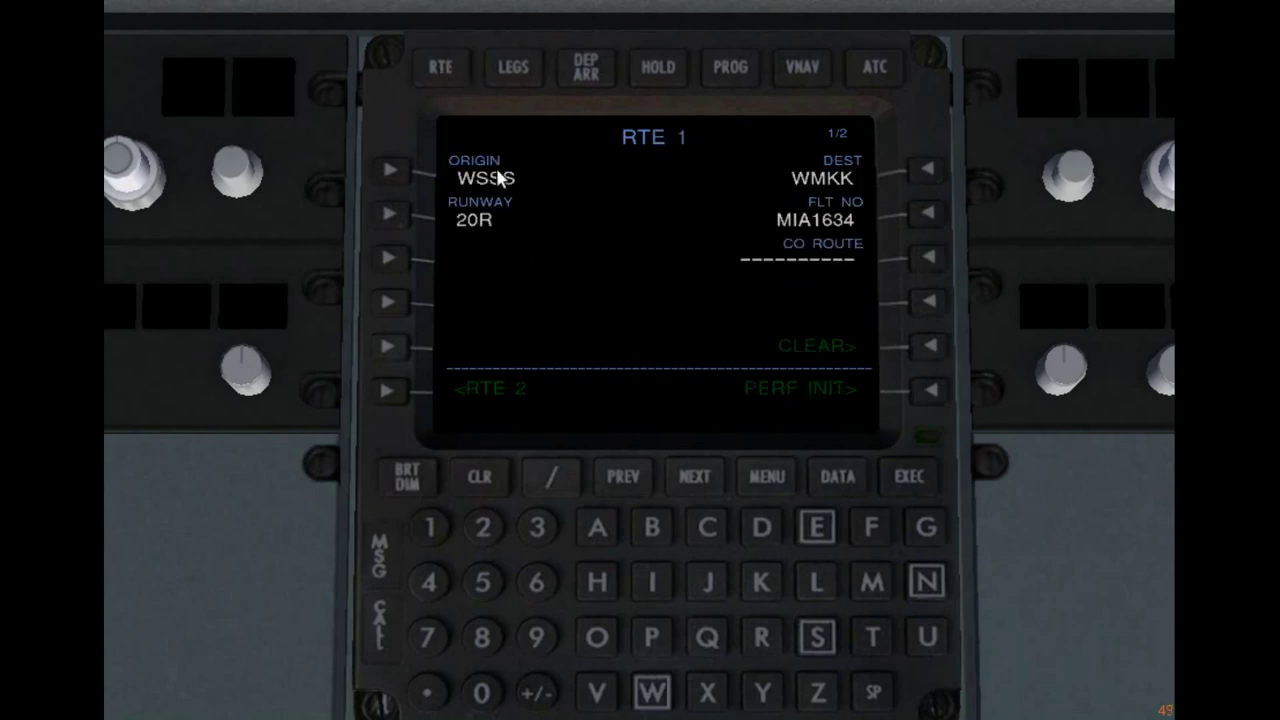
left_click(586, 66)
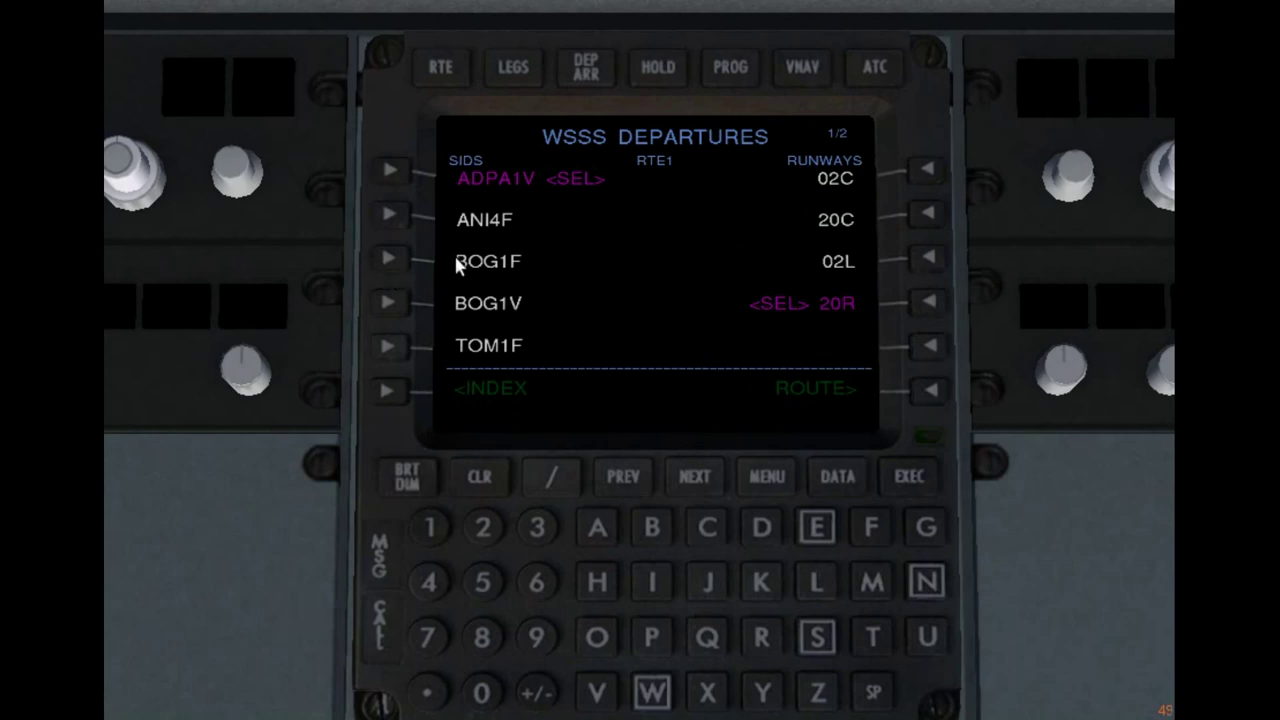
Select the BOG1F SID, execute the route, and verify it reaches BOBAG on the map
left_click(390, 259)
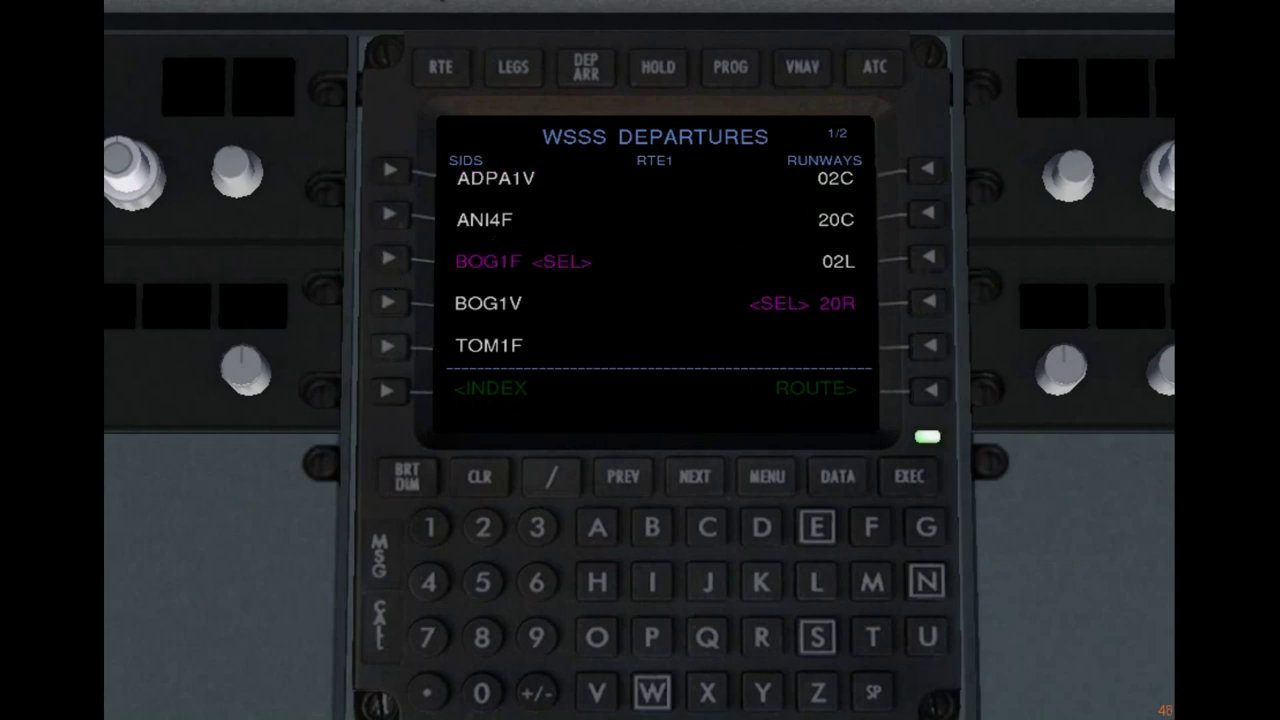
left_click(447, 10)
left_click(448, 42)
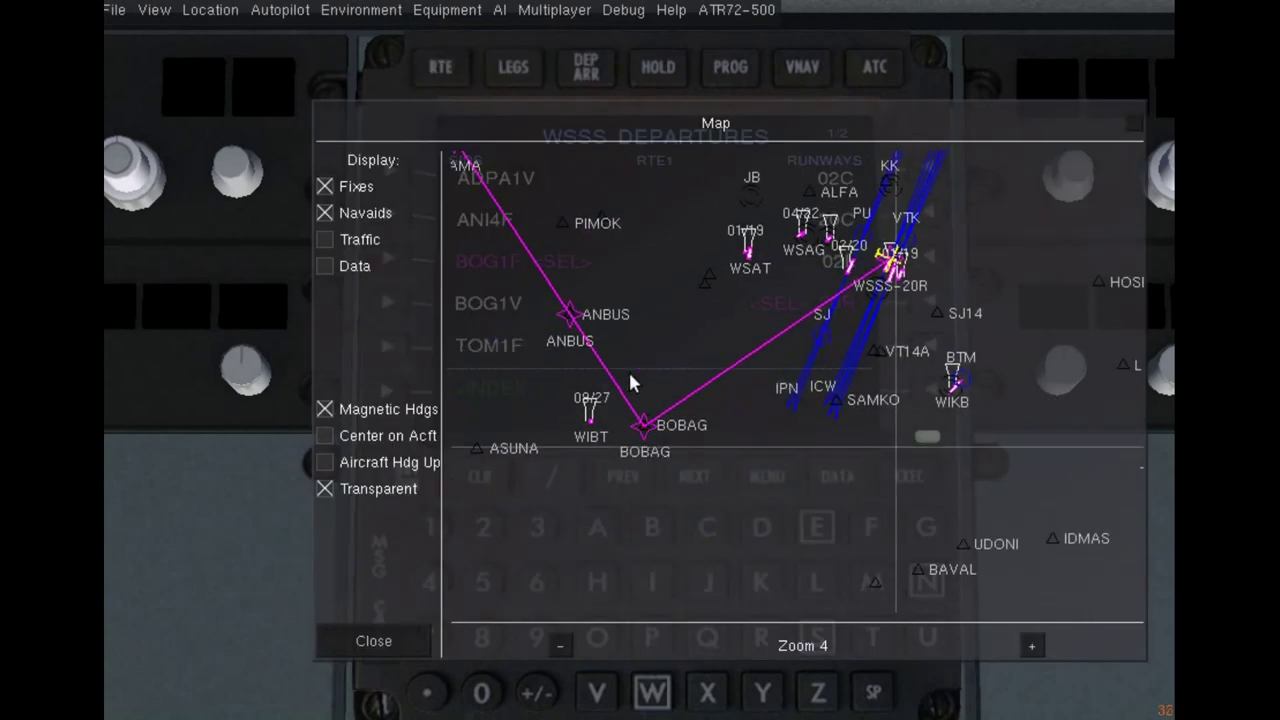
left_click(1129, 129)
left_click(920, 484)
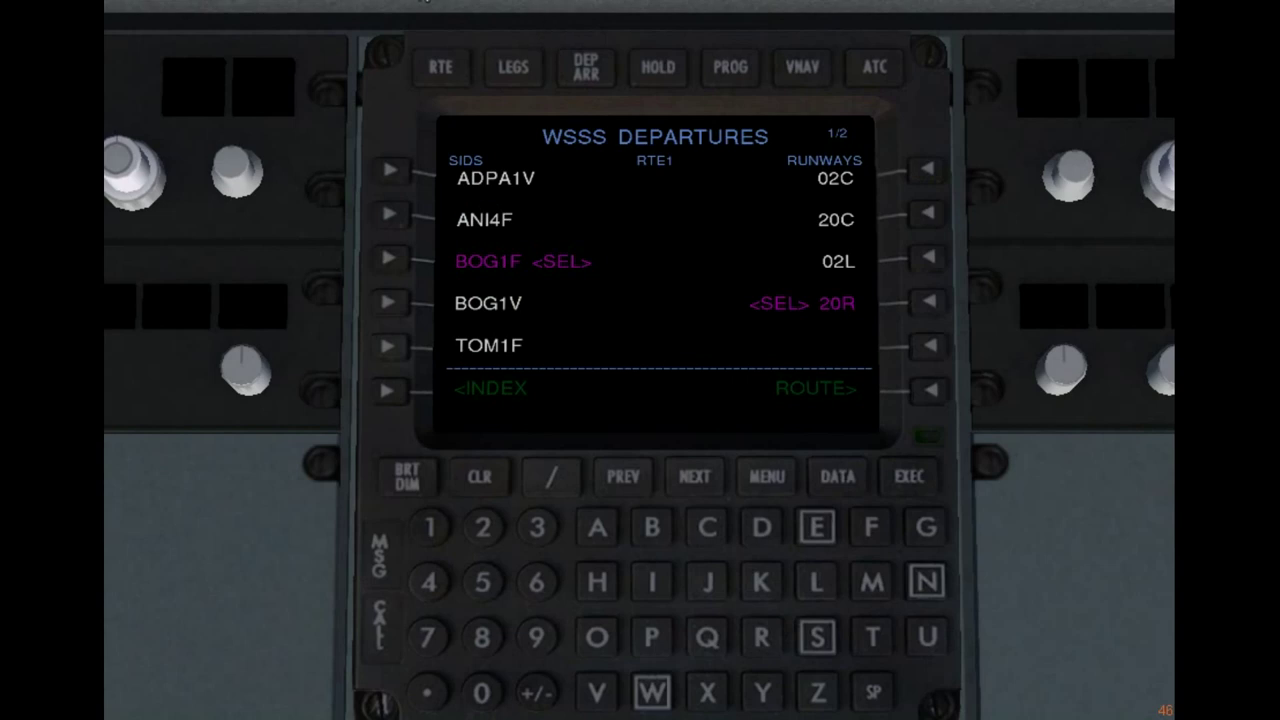
left_click(430, 10)
left_click(440, 40)
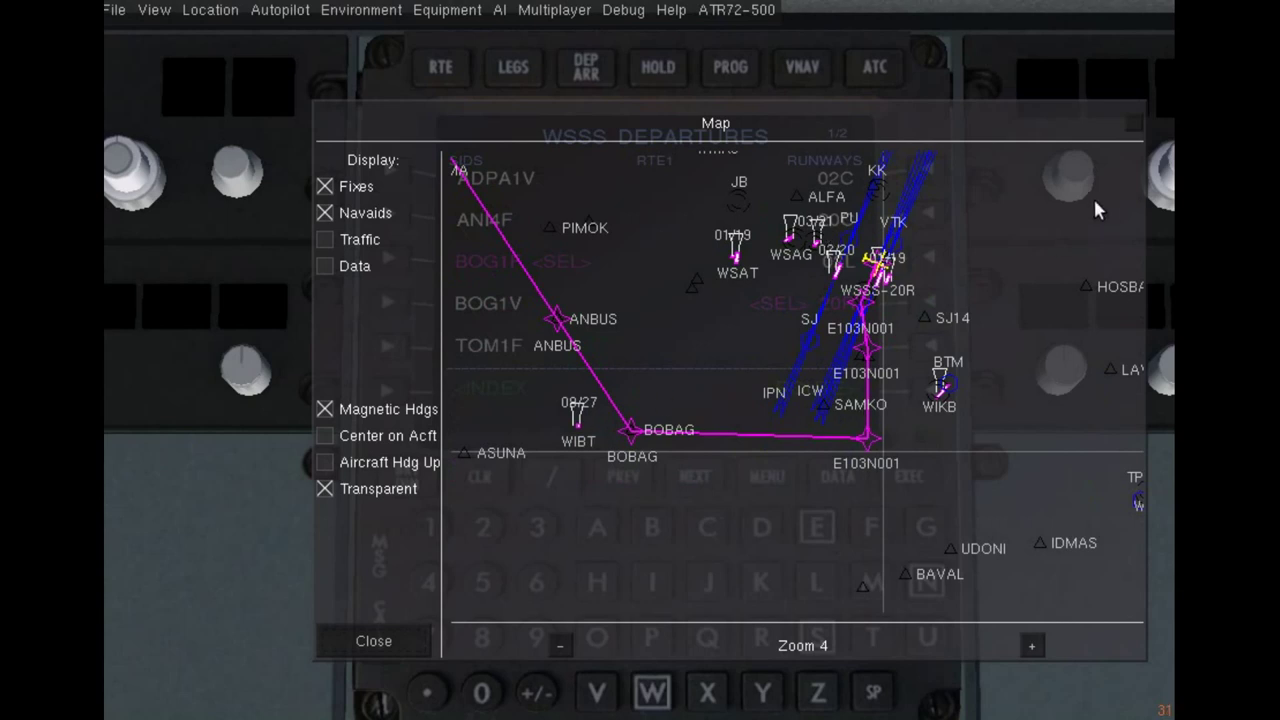
left_click(1133, 126)
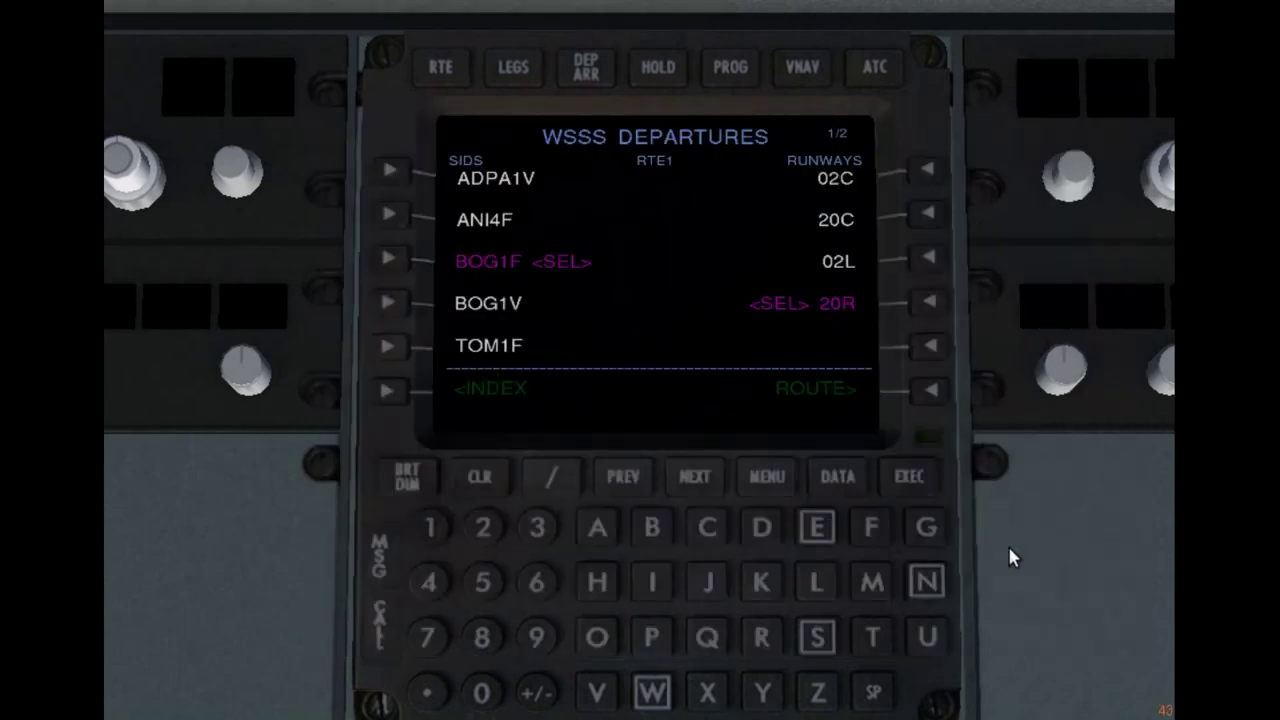
Switch the view to the FMC and show the DEP/ARR INDEX listing WSSS and WMKK
key("v")
key("v")
scroll(886, 367, "up", 5)
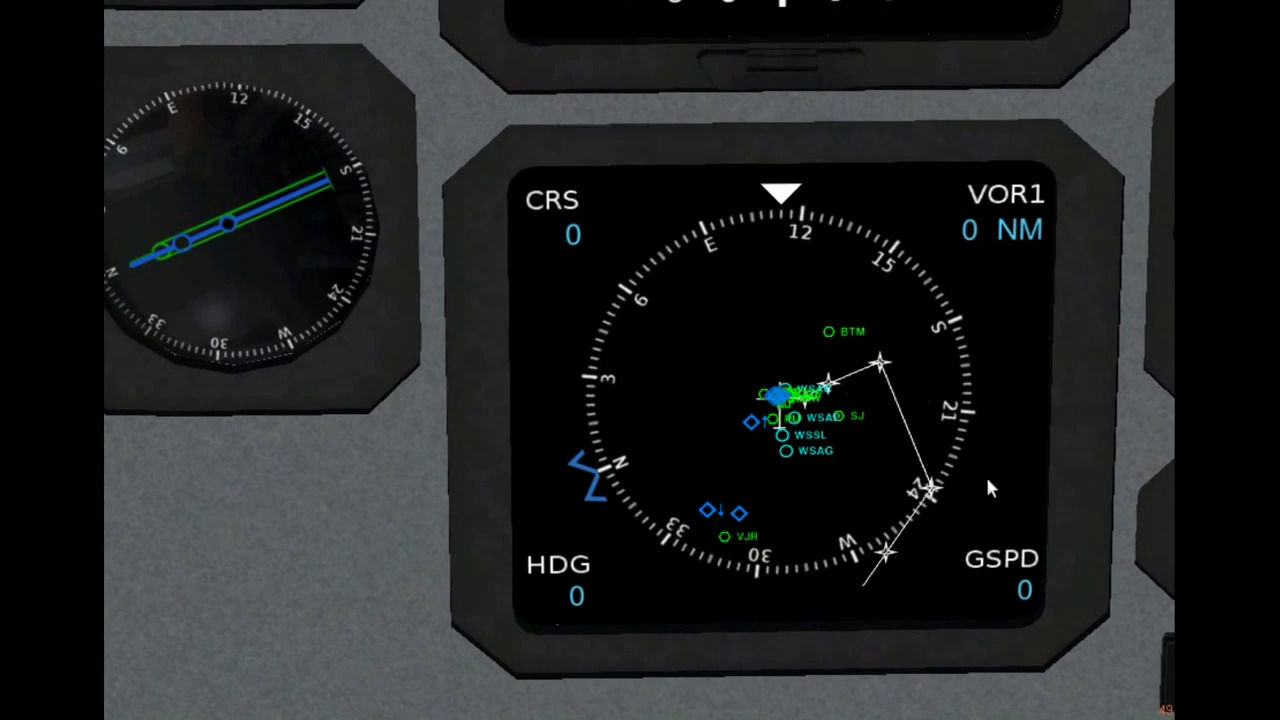
key("v")
key("v")
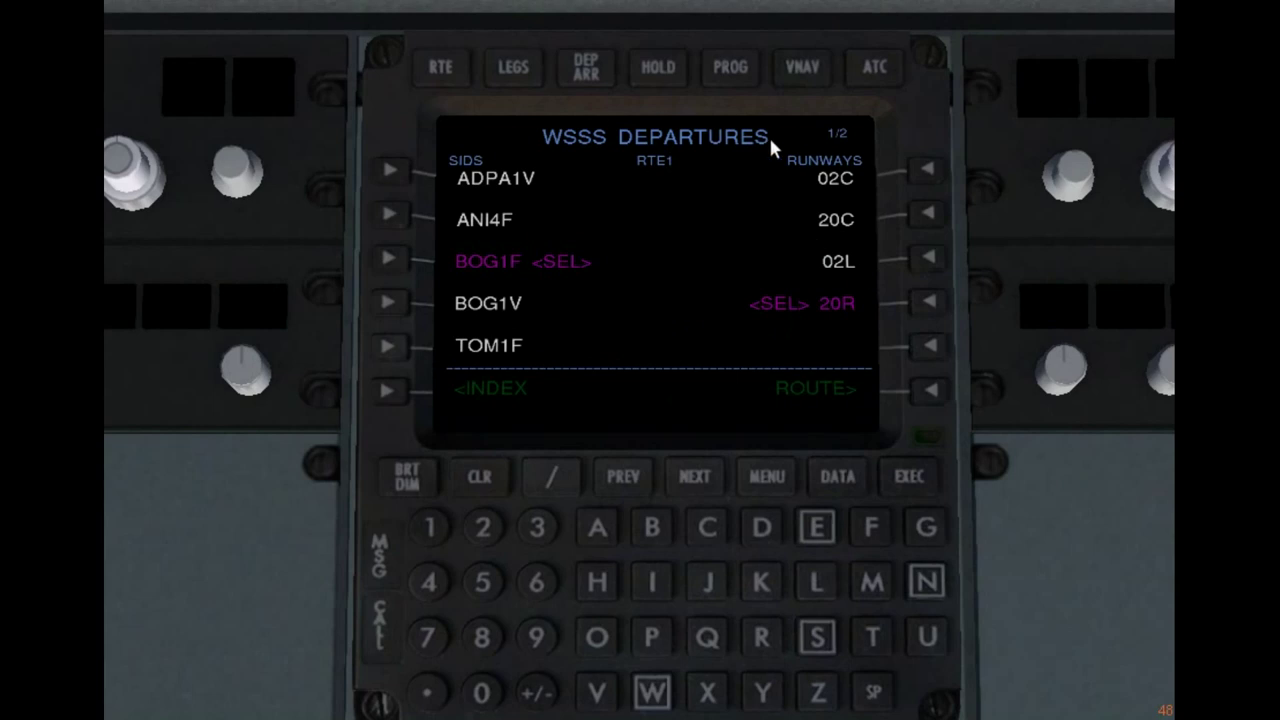
left_click(584, 68)
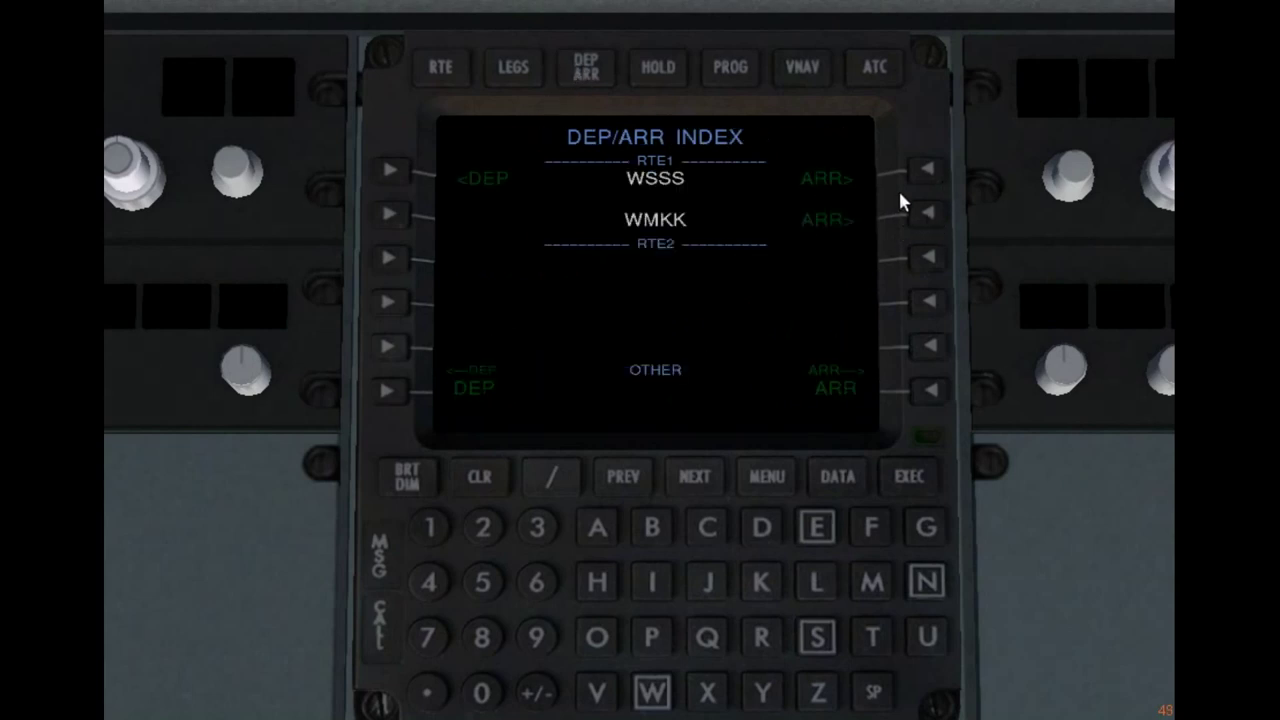
Open WMKK arrivals, try runway 14L, and inspect WMKK's runways on the route map
left_click(926, 215)
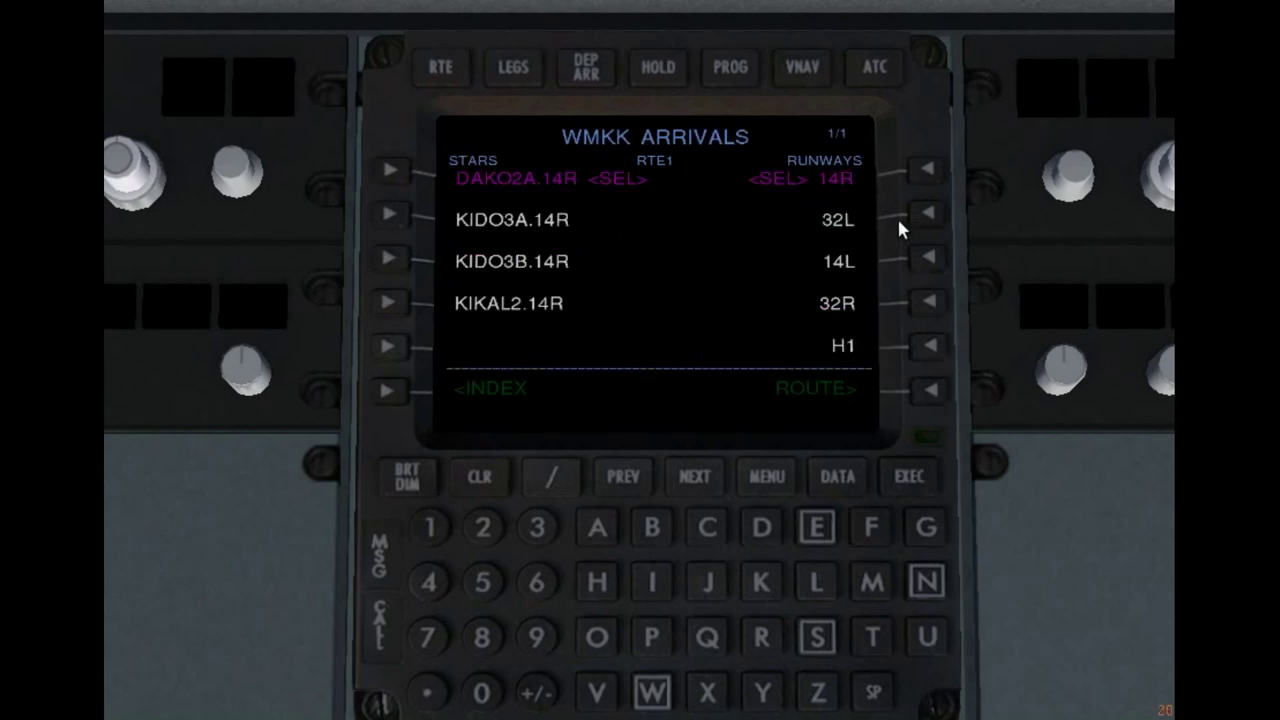
left_click(924, 258)
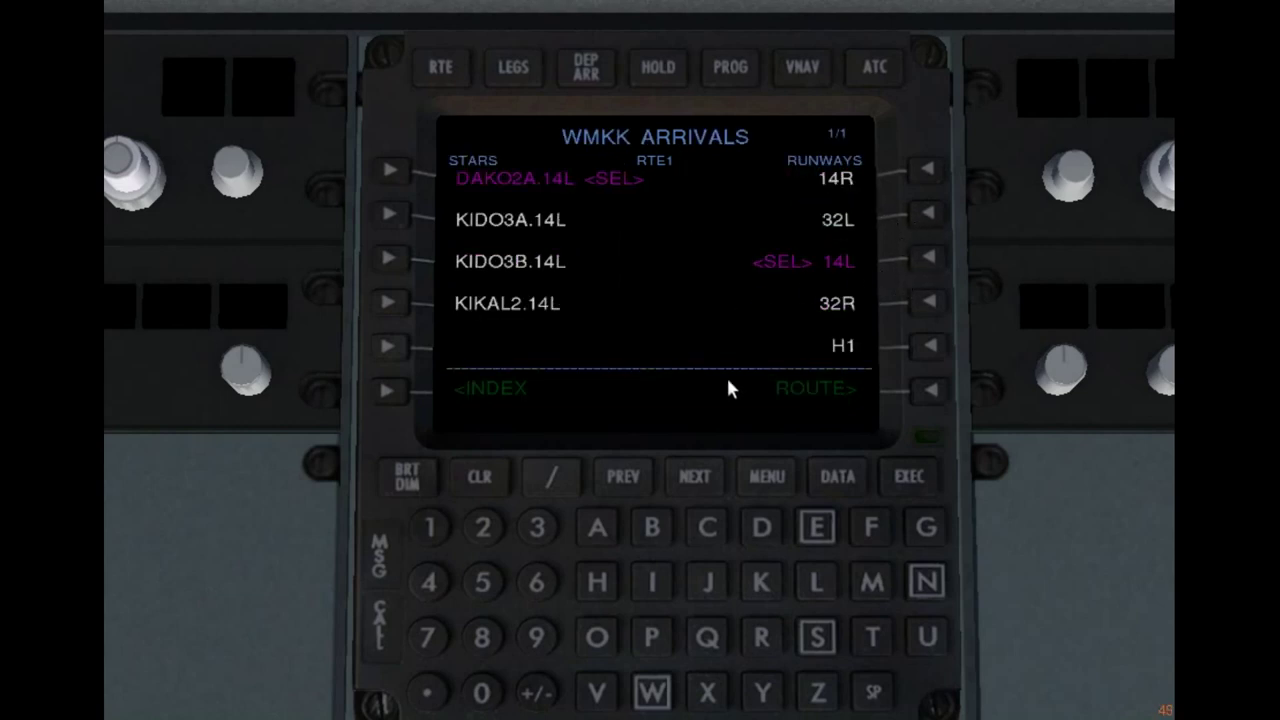
left_click(443, 9)
left_click(439, 34)
scroll(731, 251, "down", 1)
left_click_drag(731, 251, 736, 410)
scroll(736, 410, "up", 2)
left_click_drag(591, 289, 607, 178)
scroll(674, 286, "down", 1)
scroll(773, 413, "up", 1)
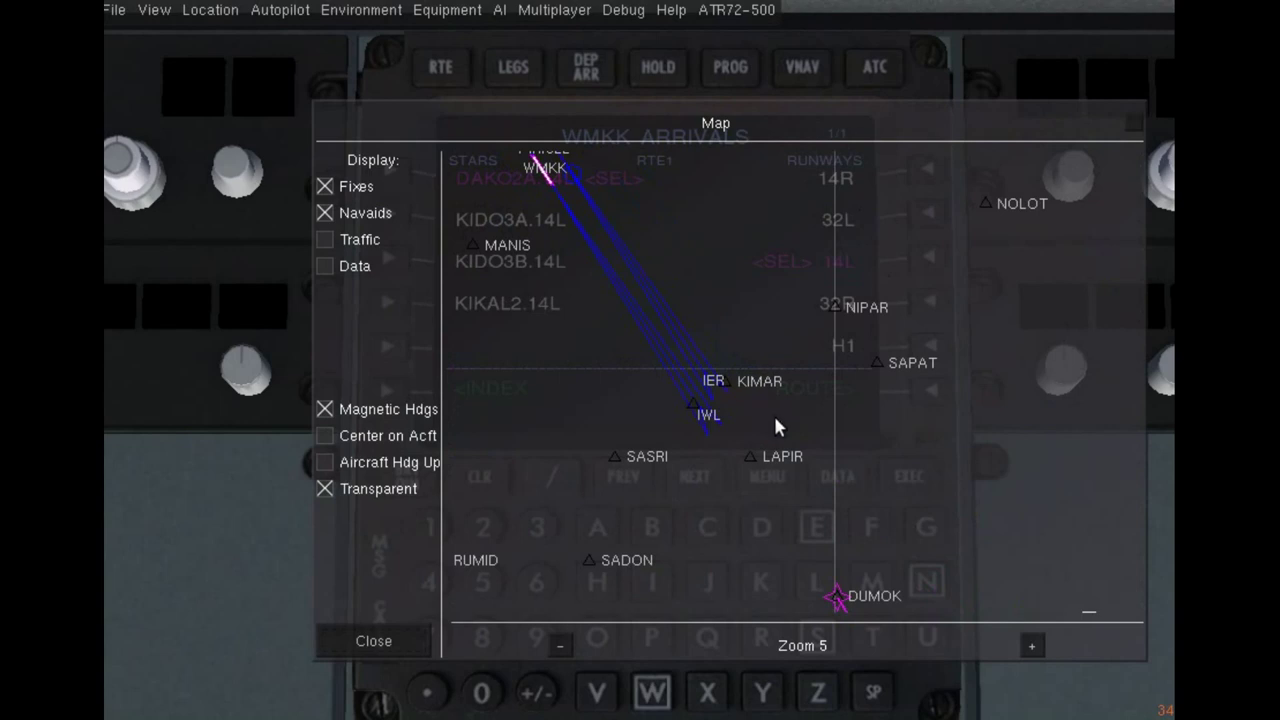
left_click_drag(1048, 124, 928, 398)
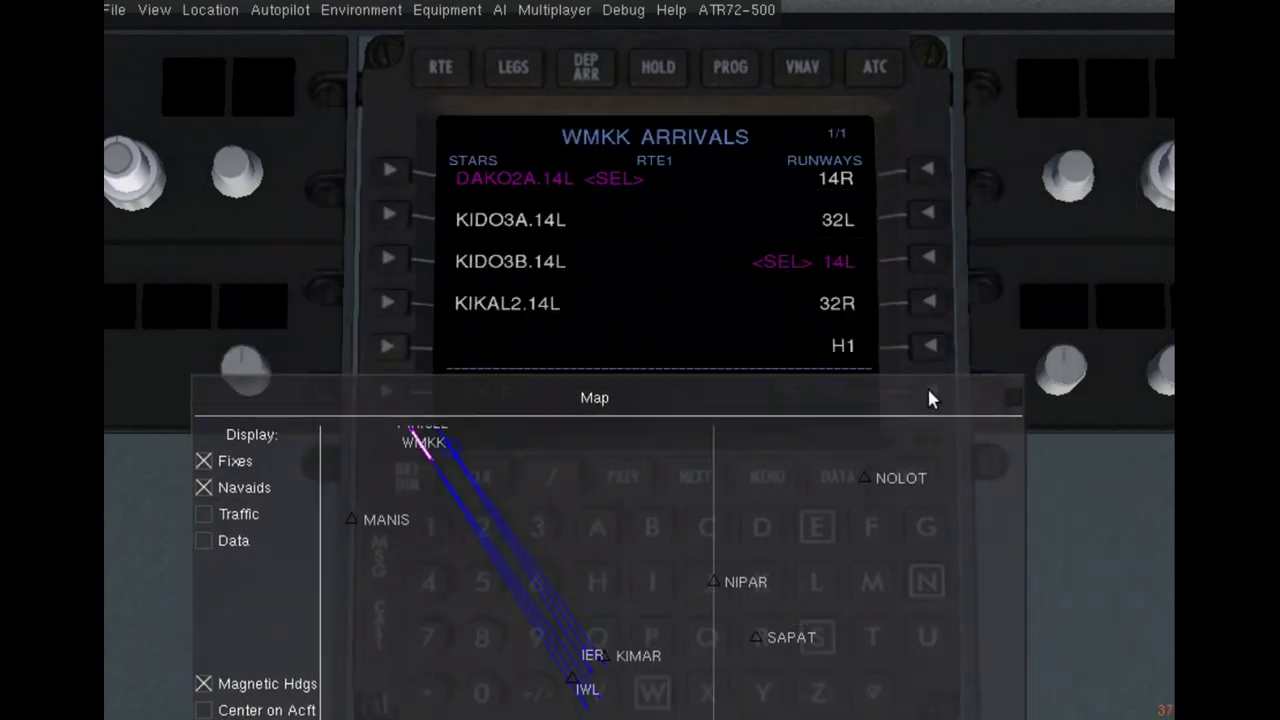
Select runway 32L and the LAPIR2.32L STAR for the WMKK arrival
left_click(927, 214)
left_click_drag(789, 400, 800, 98)
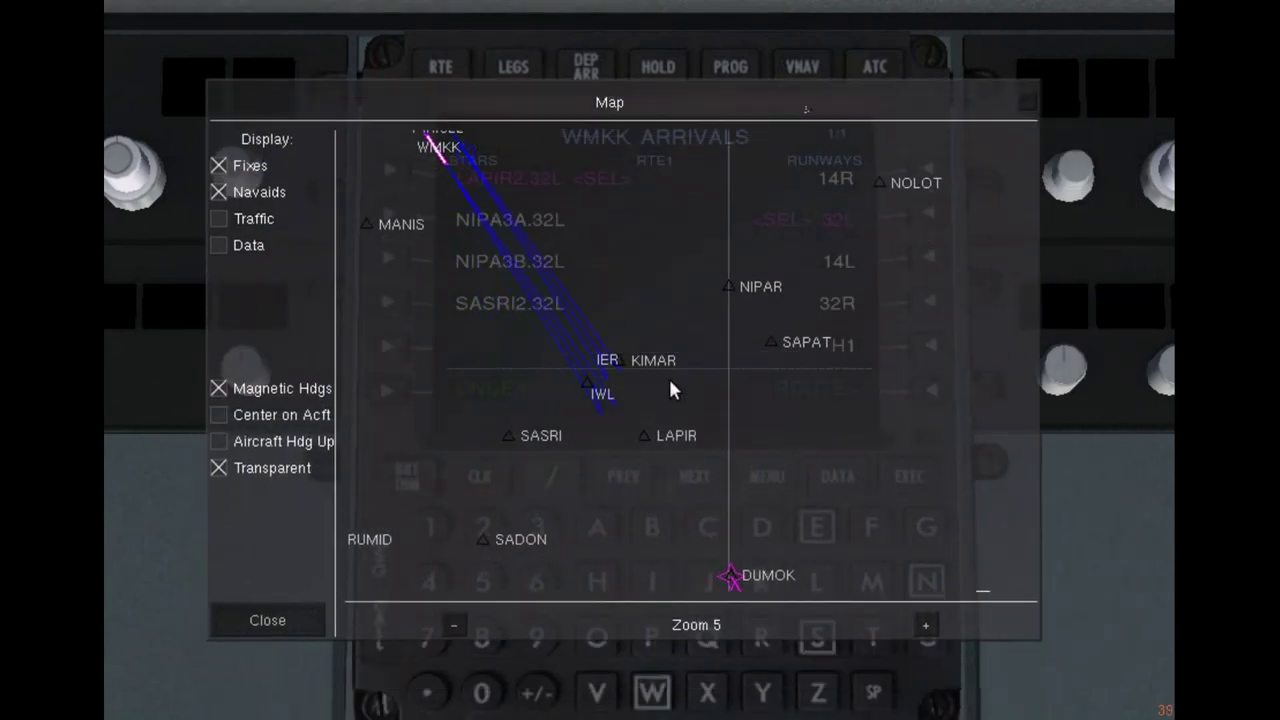
left_click_drag(674, 389, 640, 357)
left_click_drag(646, 100, 668, 465)
left_click(398, 170)
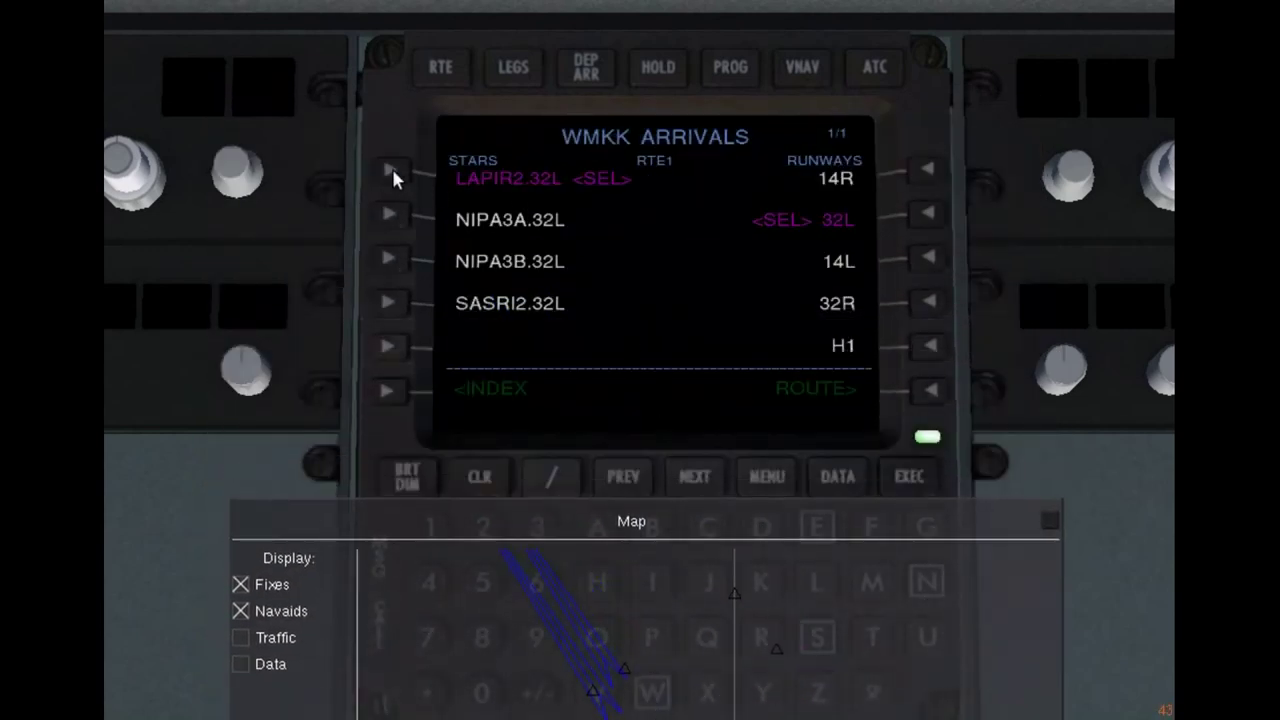
Check the LAPIR2.32L path past BATAR on the map, then execute the modified route
left_click_drag(710, 521, 688, 184)
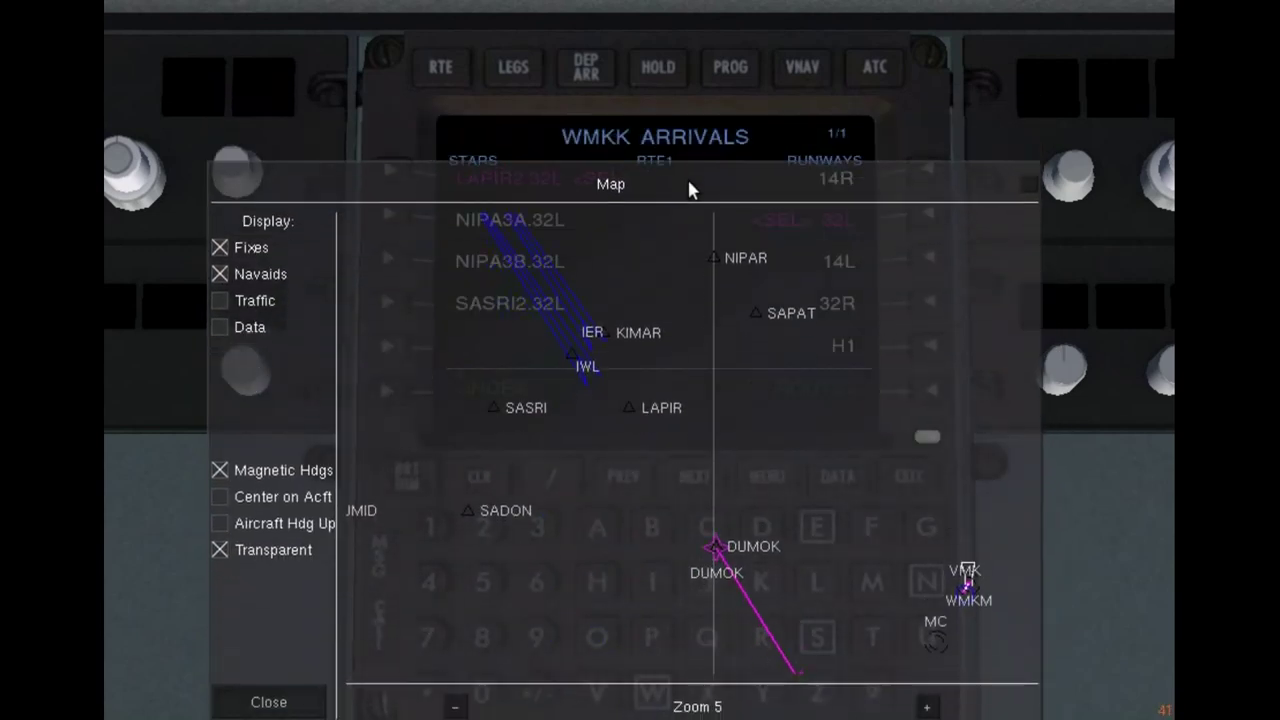
left_click_drag(614, 268, 743, 430)
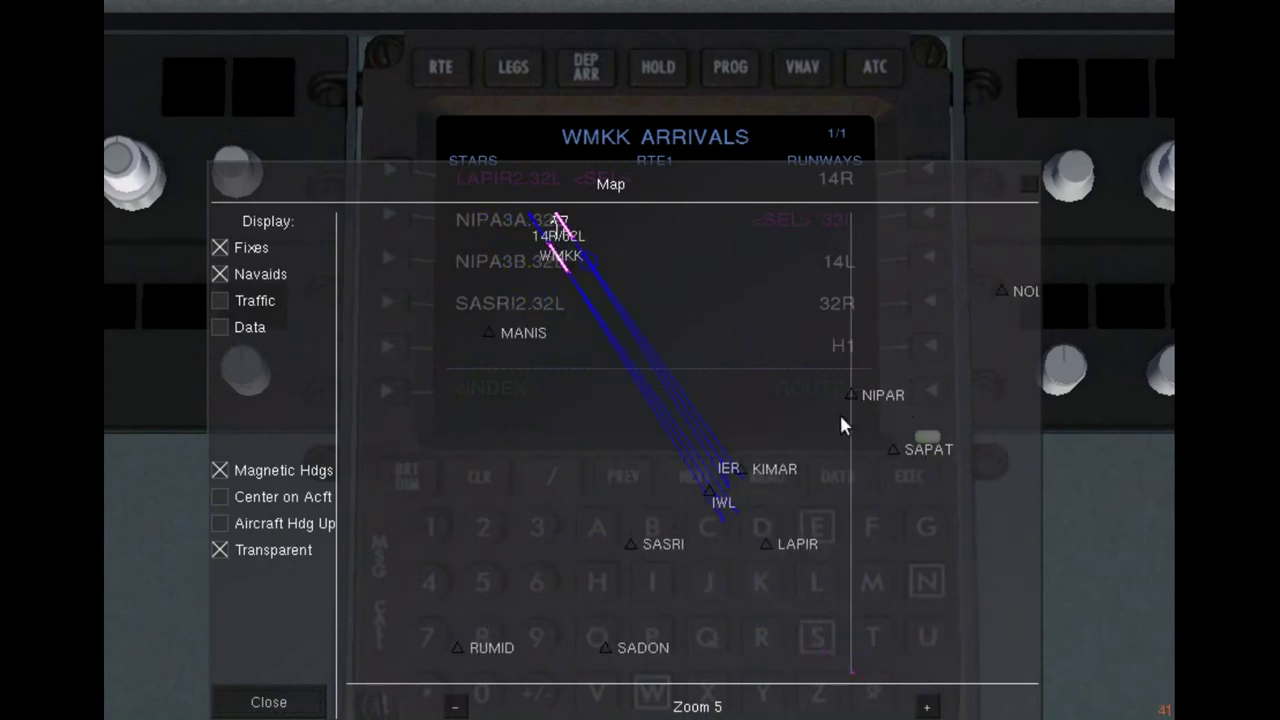
scroll(752, 380, "down", 1)
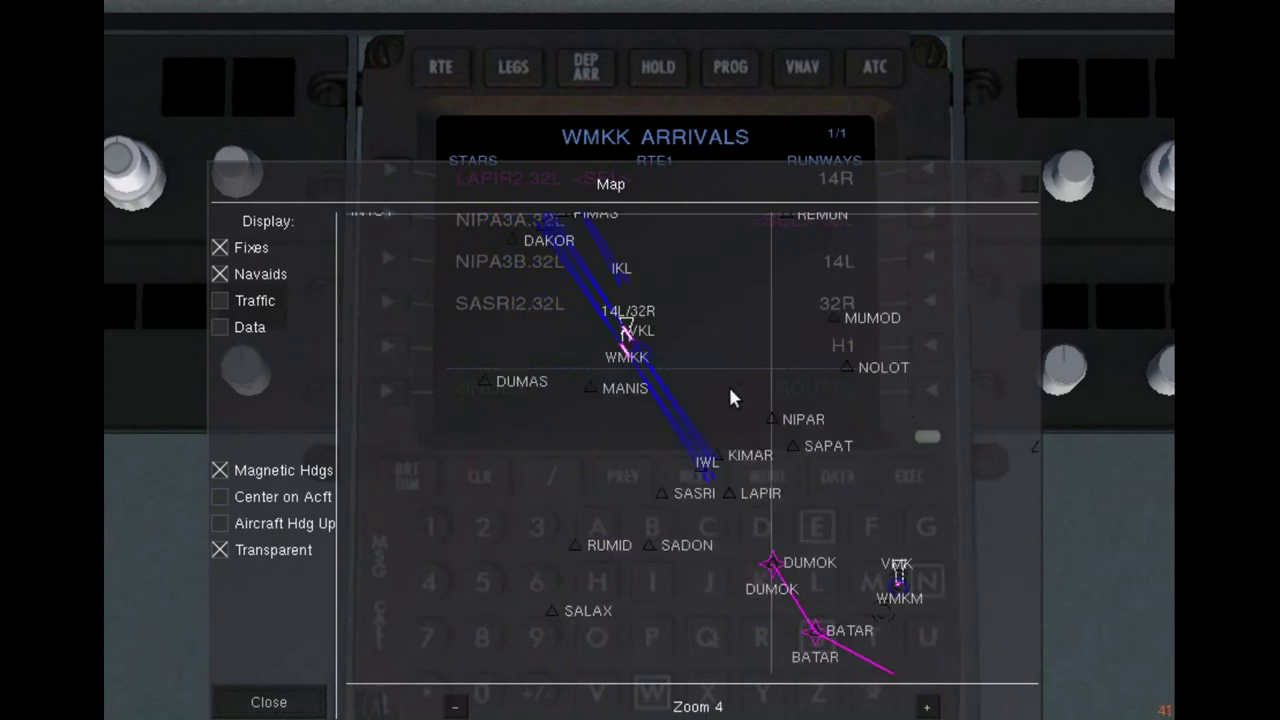
left_click_drag(733, 462, 651, 365)
scroll(727, 516, "up", 1)
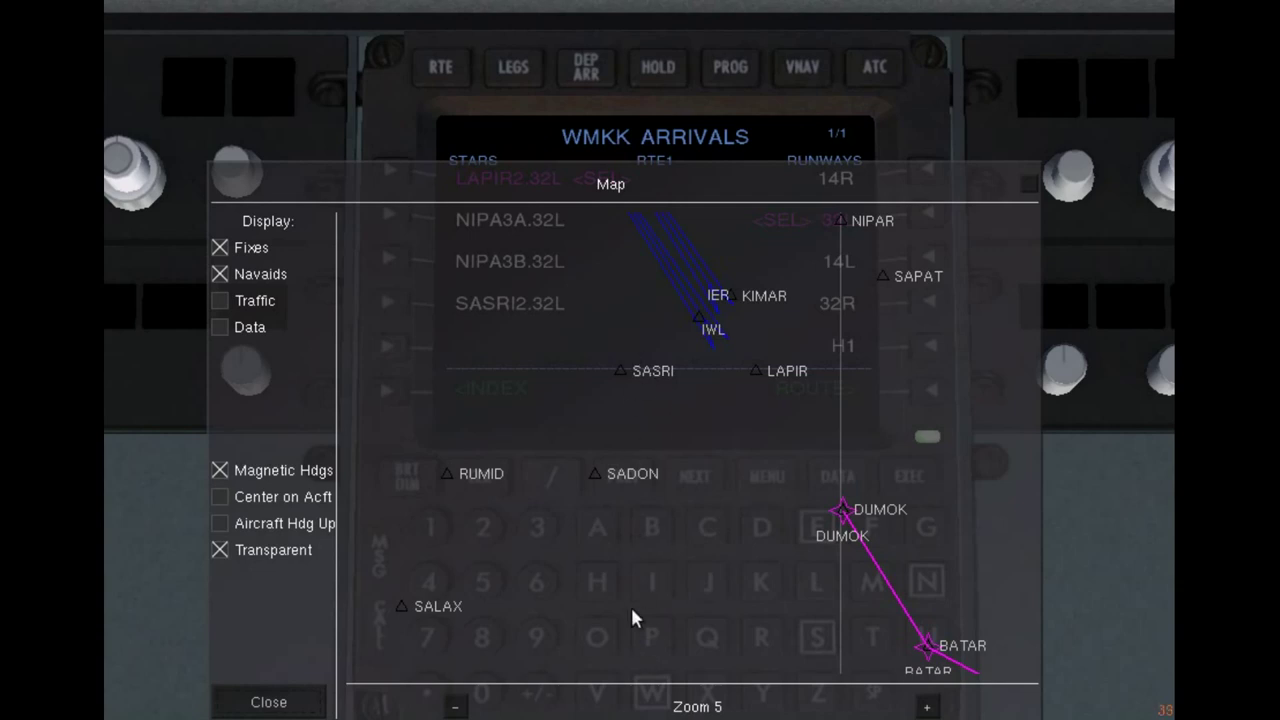
left_click_drag(824, 470, 695, 568)
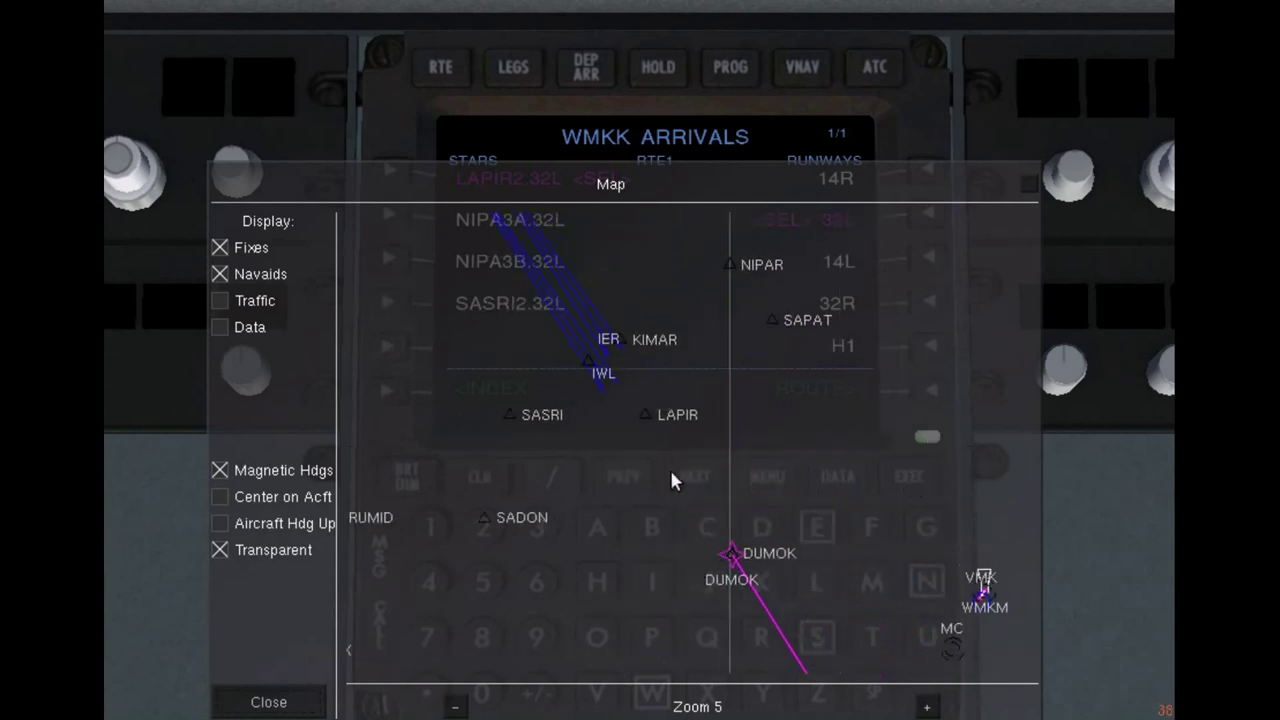
left_click_drag(1022, 182, 415, 166)
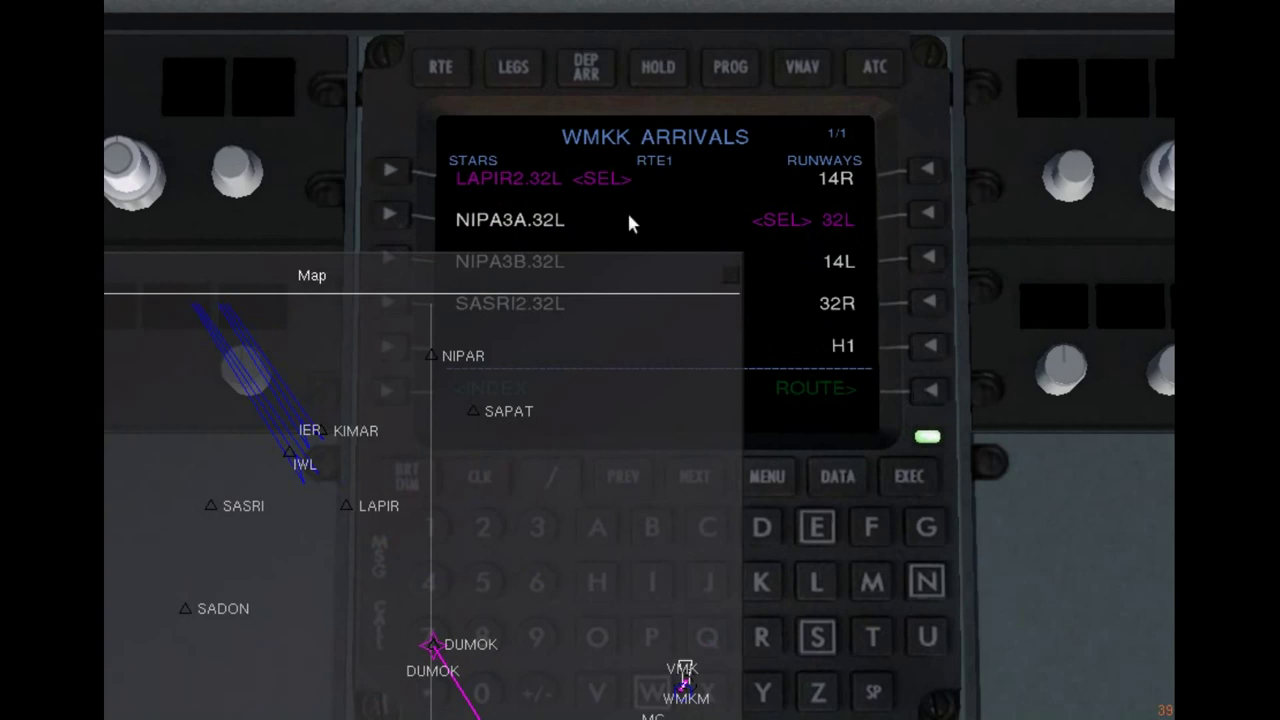
left_click(909, 477)
Review the active route down to WMKK's runways on the map before closing it
left_click_drag(569, 283, 824, 156)
scroll(713, 301, "up", 1)
left_click_drag(614, 277, 716, 375)
scroll(700, 340, "down", 1)
left_click_drag(694, 331, 752, 515)
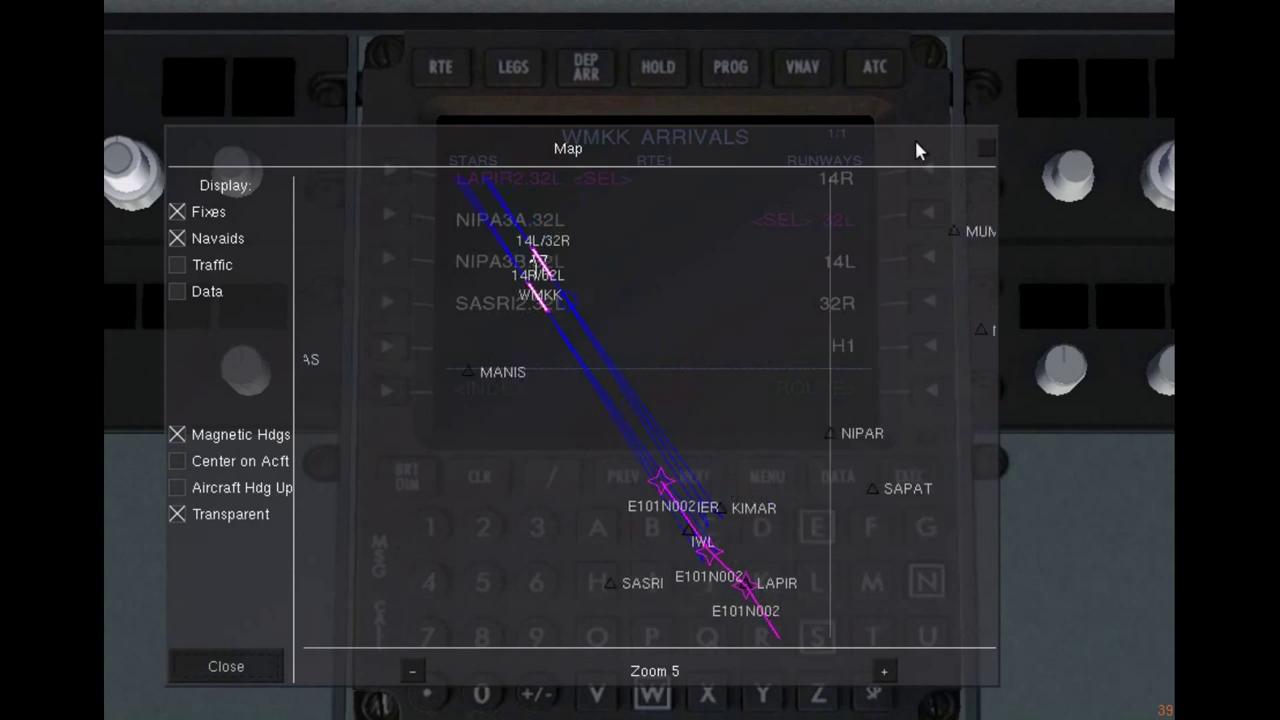
left_click(984, 149)
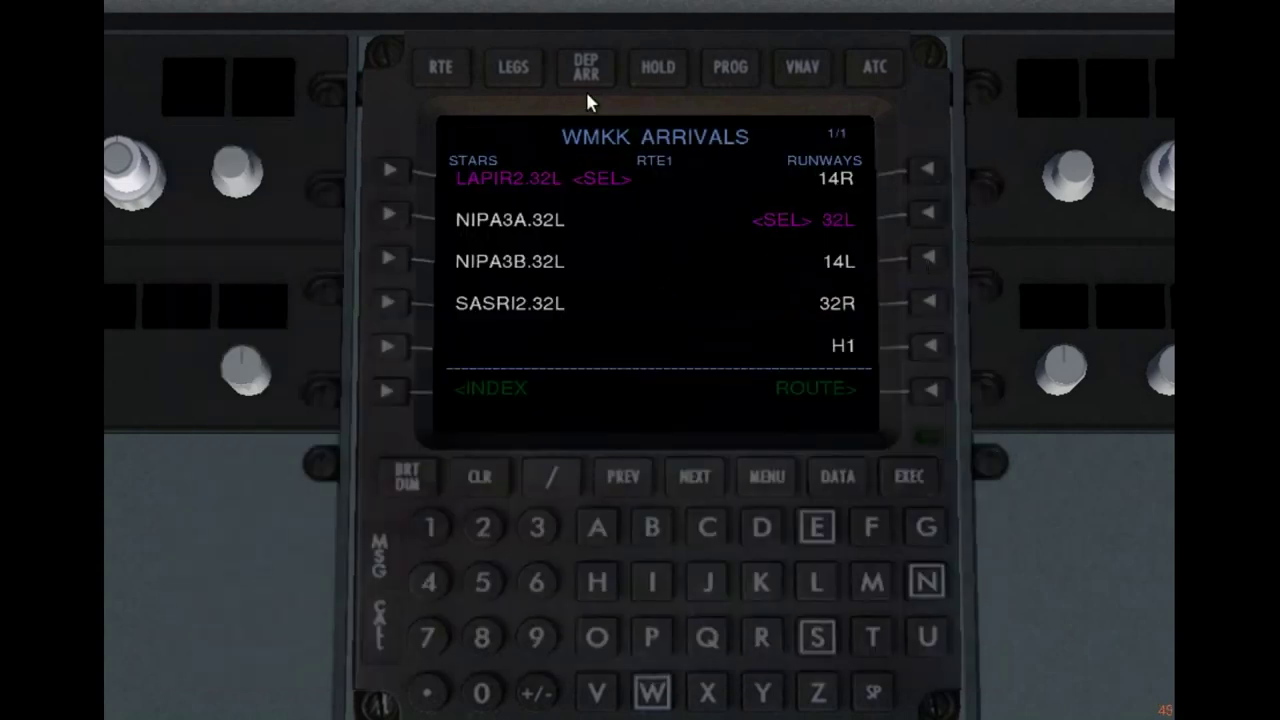
Review the route summary and the active route legs from the first legs page
left_click(458, 68)
left_click(508, 66)
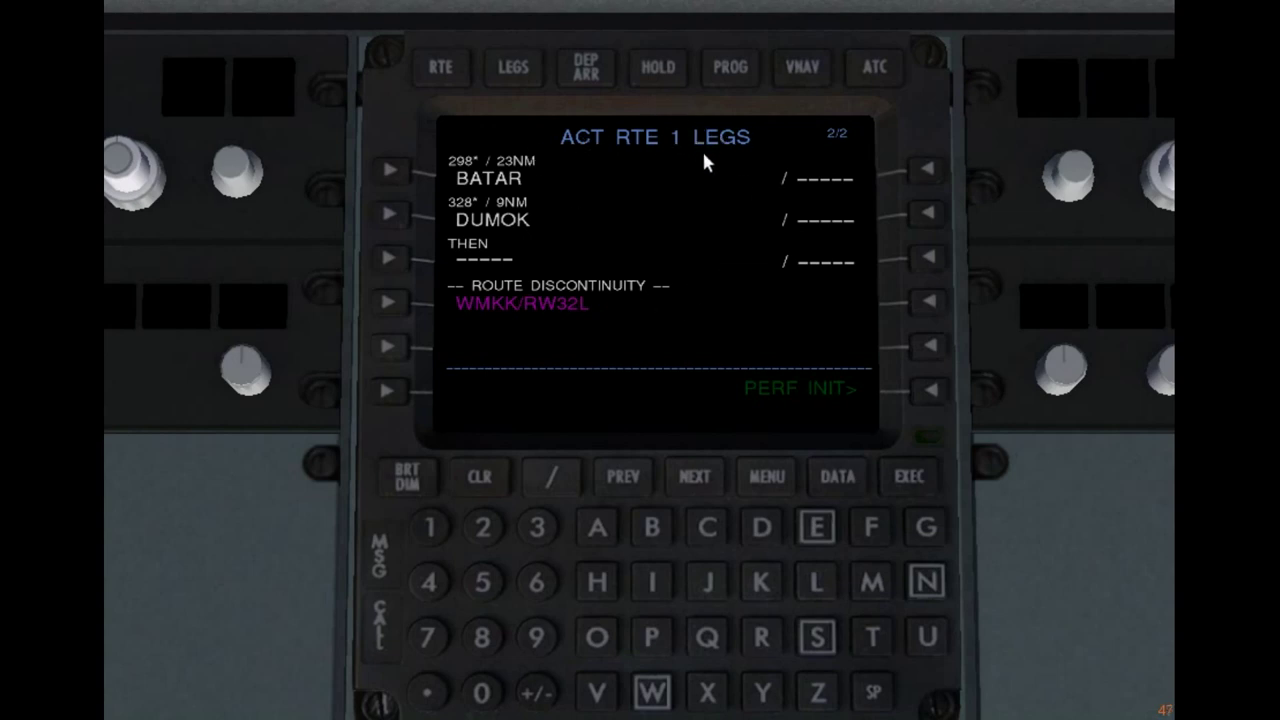
left_click(436, 70)
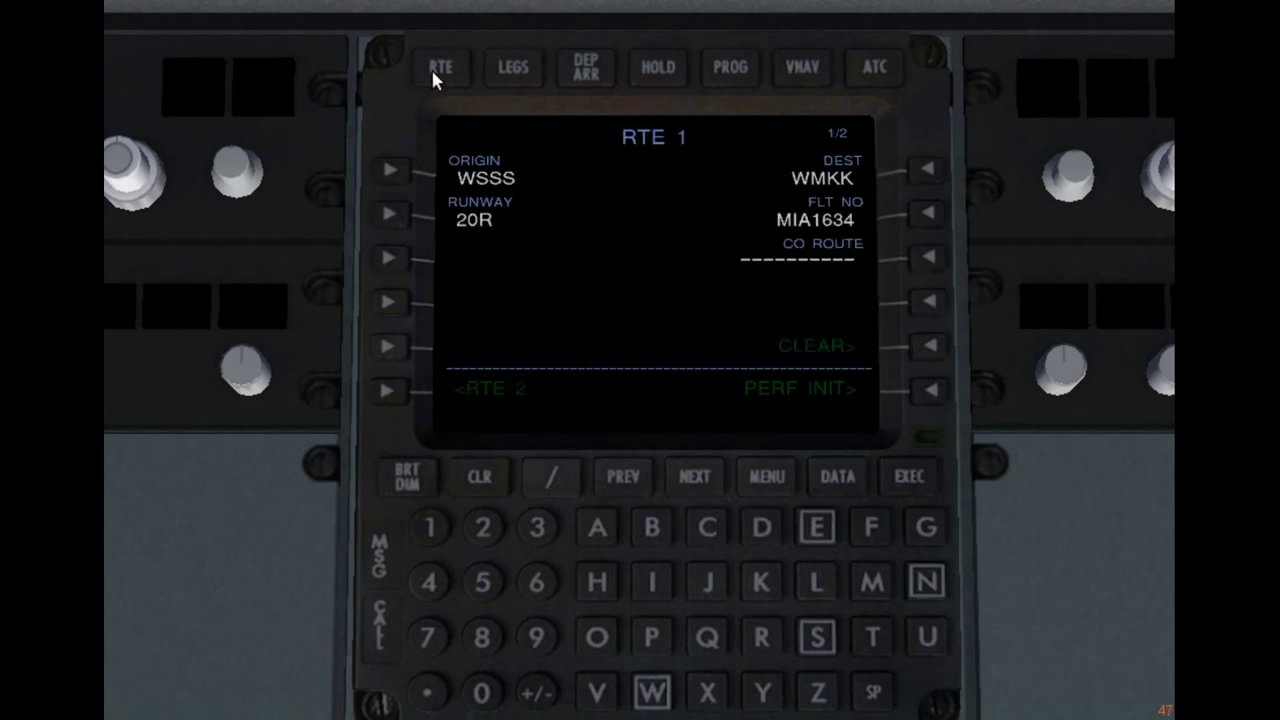
left_click(520, 75)
left_click(625, 478)
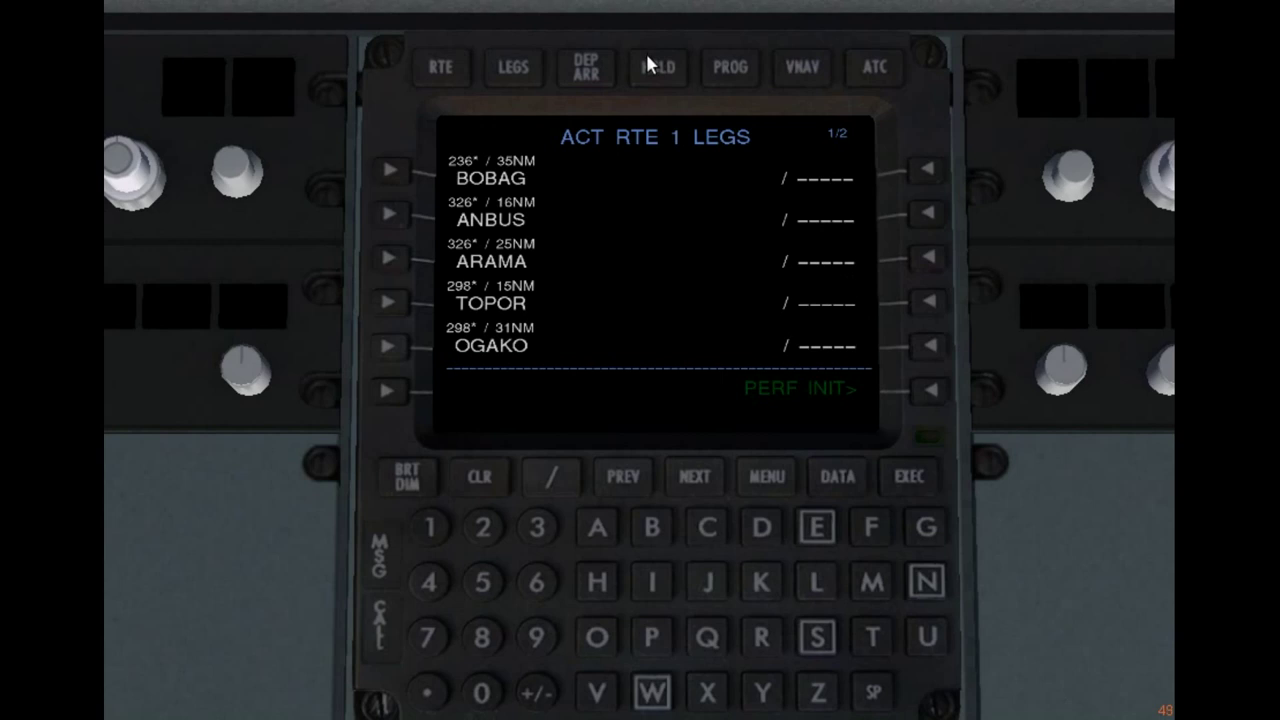
Check the PROGRESS and PERF INIT pages, then open POS REF showing GPS position
left_click(729, 70)
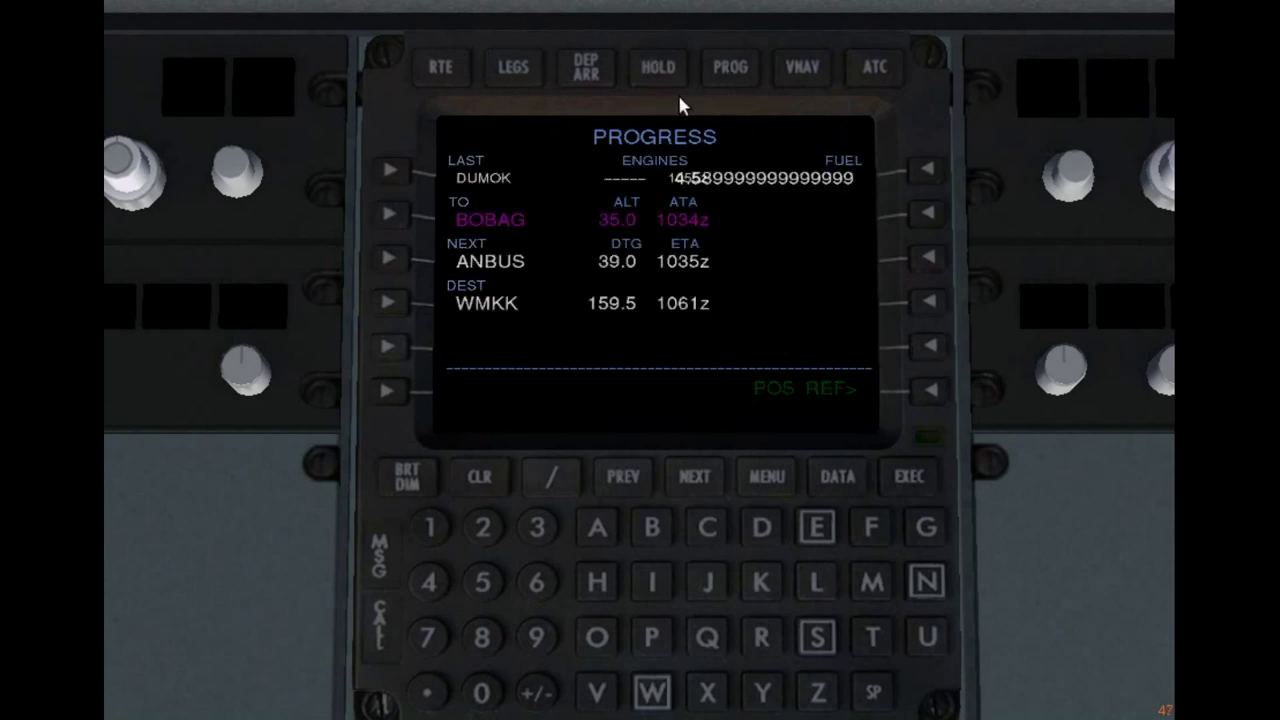
left_click(812, 76)
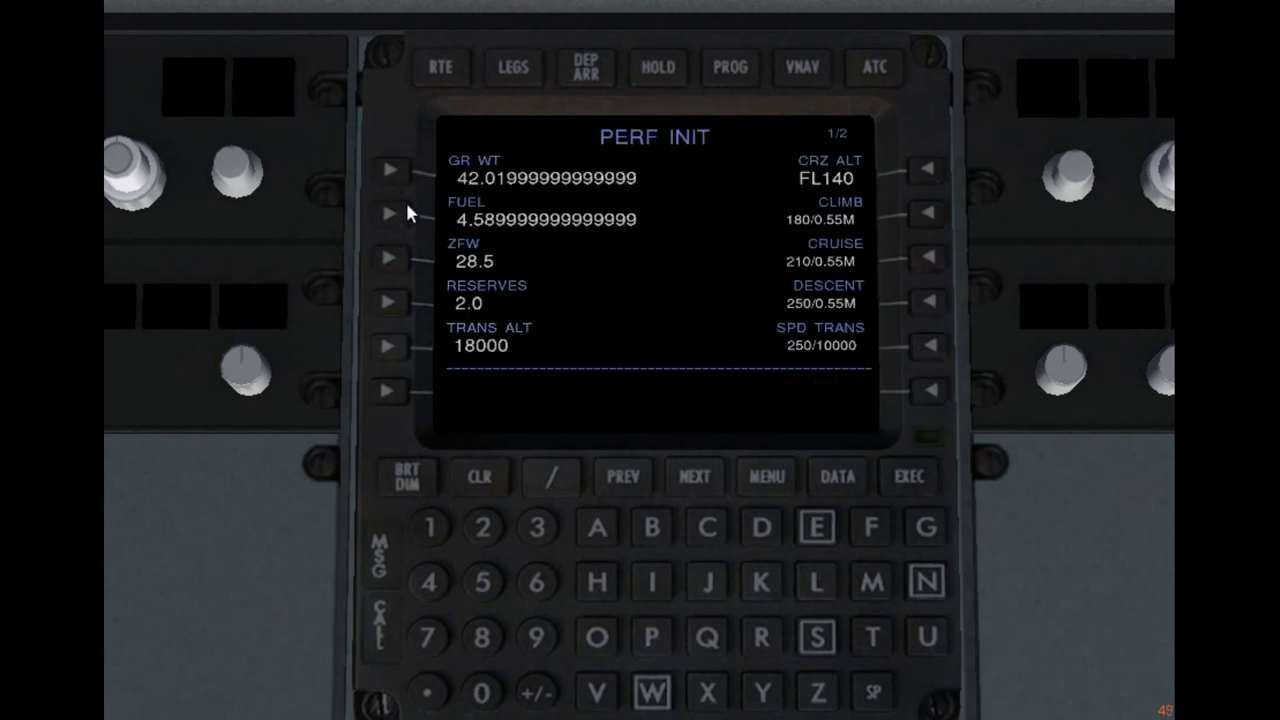
left_click(724, 72)
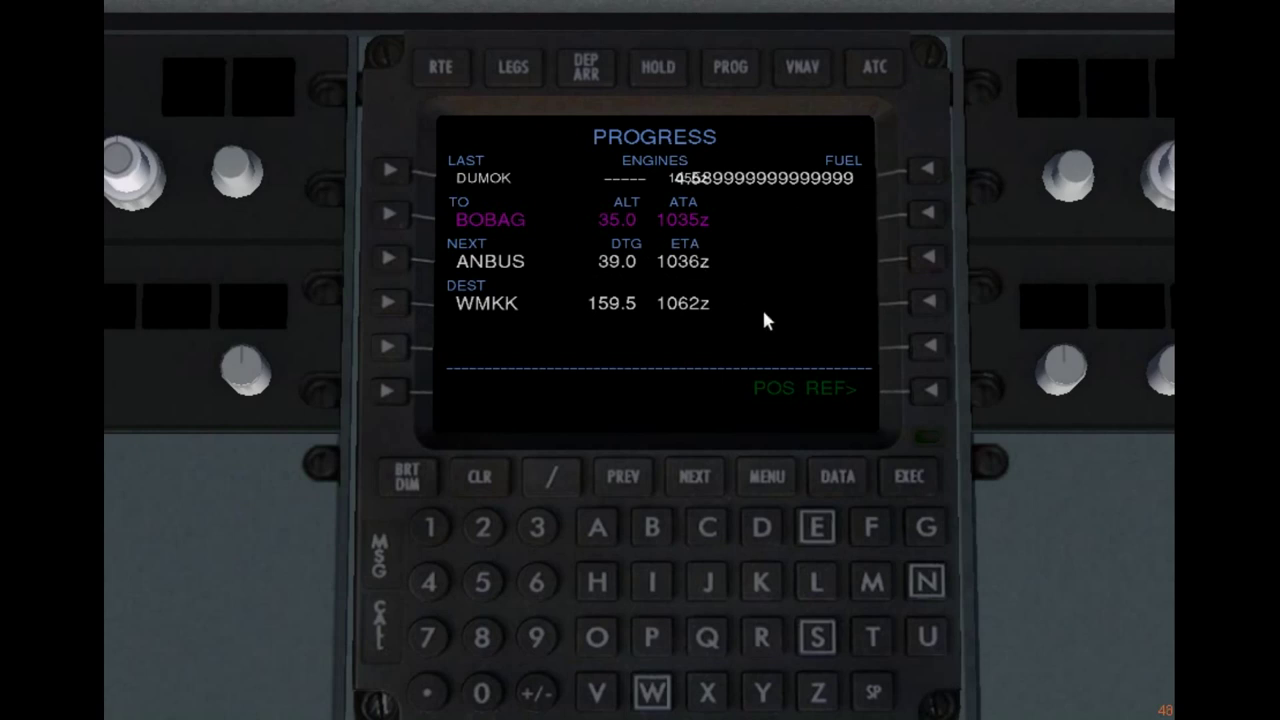
left_click(929, 391)
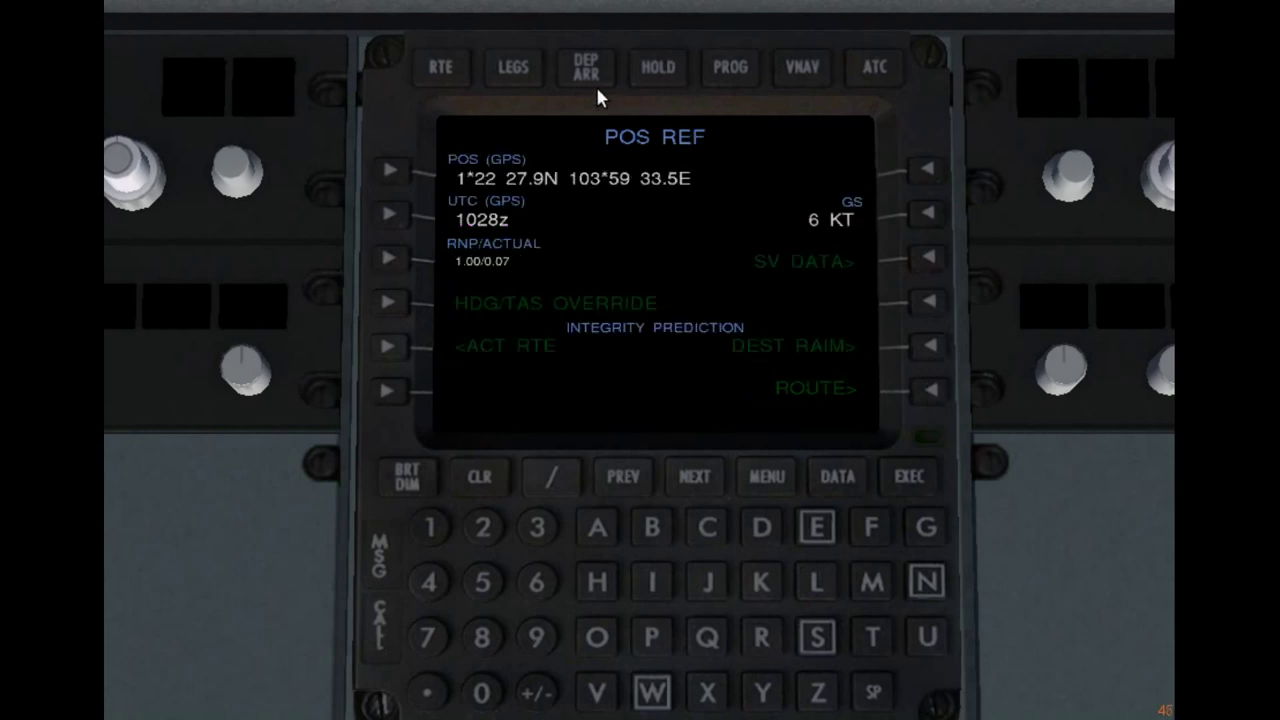